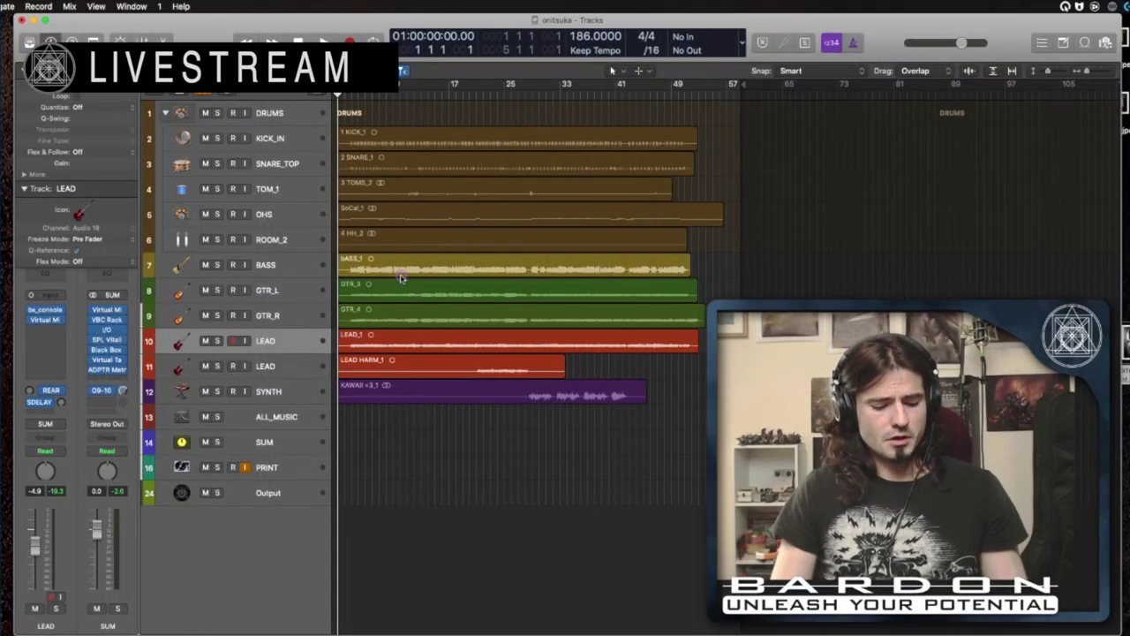
Select the KICK_IN track and move the cycle range to start at bar 13
left_click_drag(576, 433, 306, 124)
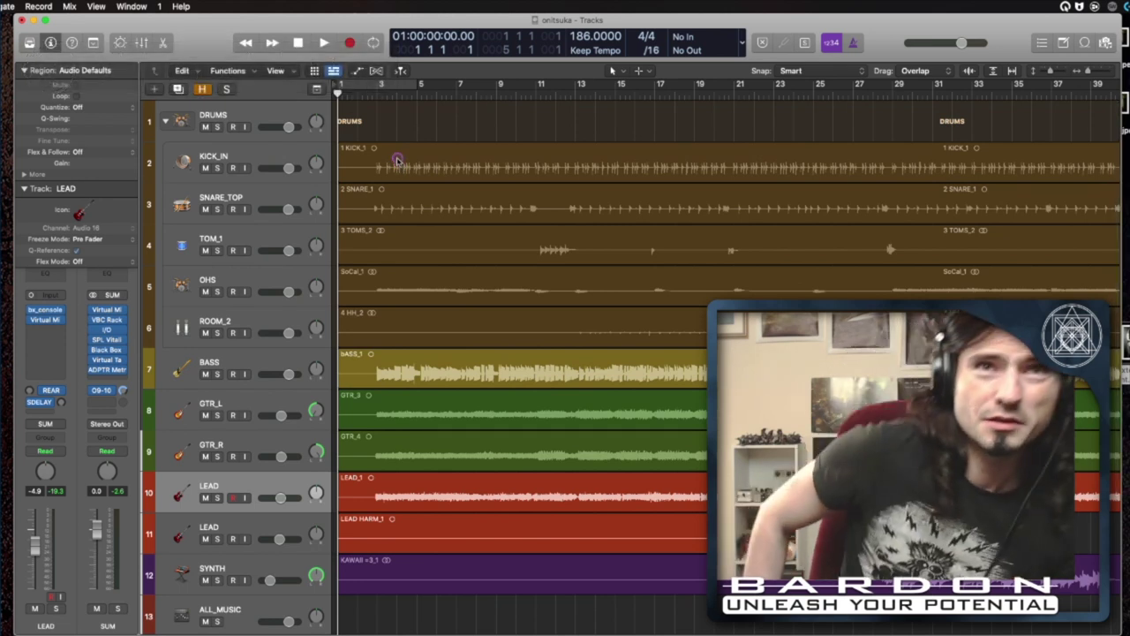
left_click(264, 160)
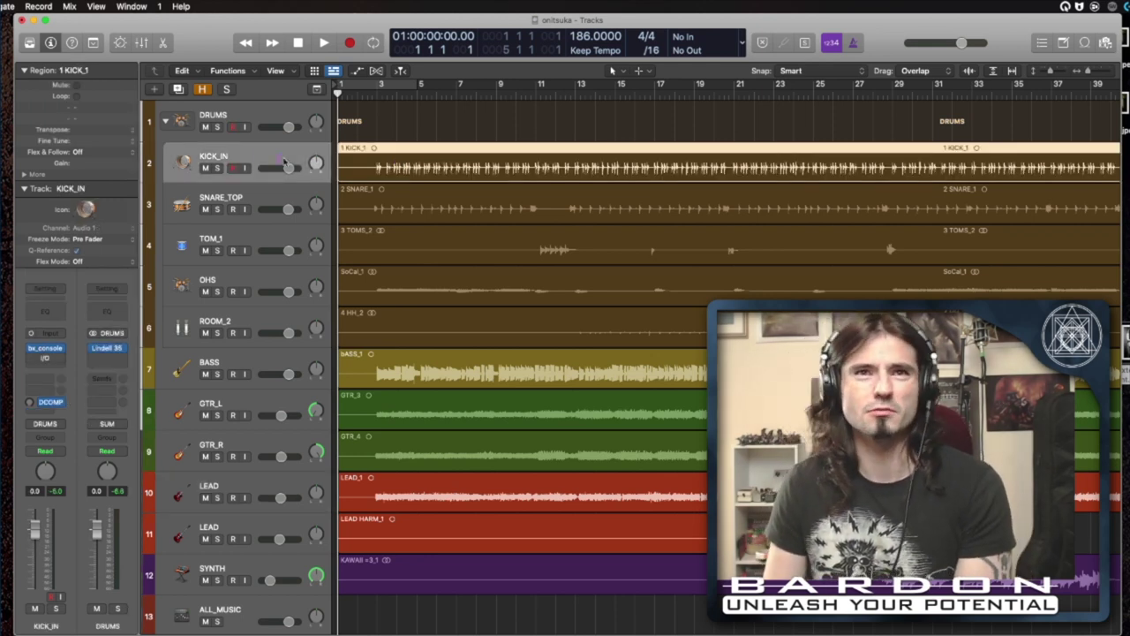
left_click_drag(380, 86, 579, 87)
scroll(608, 242, "right", 3)
scroll(607, 243, "right", 2)
left_click_drag(468, 88, 608, 90)
Play the loop, solo KICK_IN and open its bx_console SSL 4000 E plug-in
key("space")
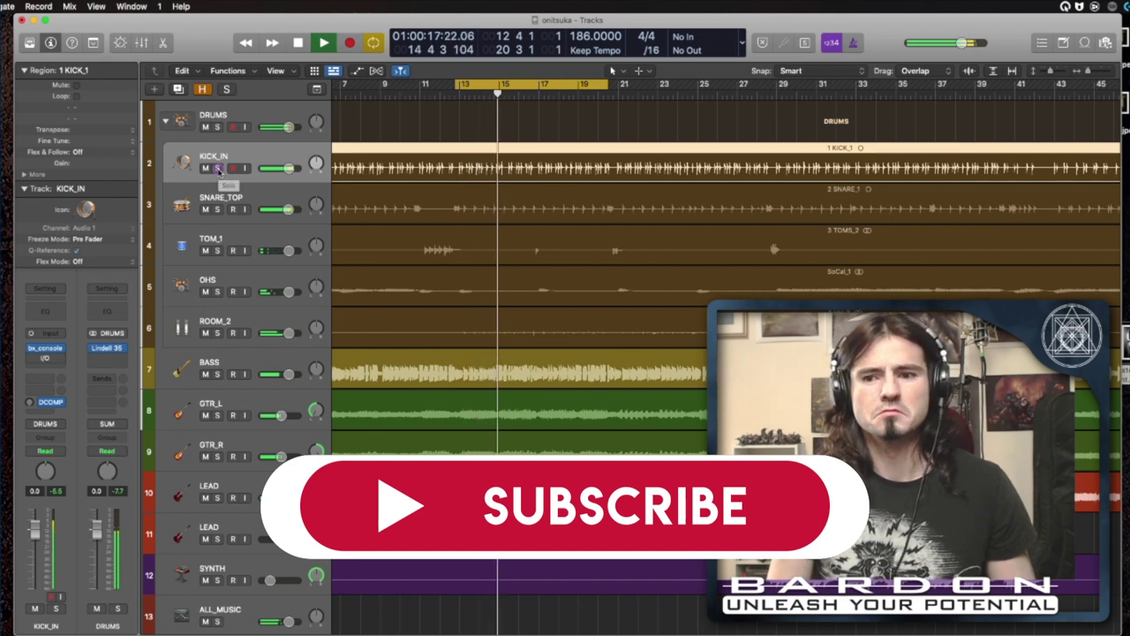
left_click(217, 168)
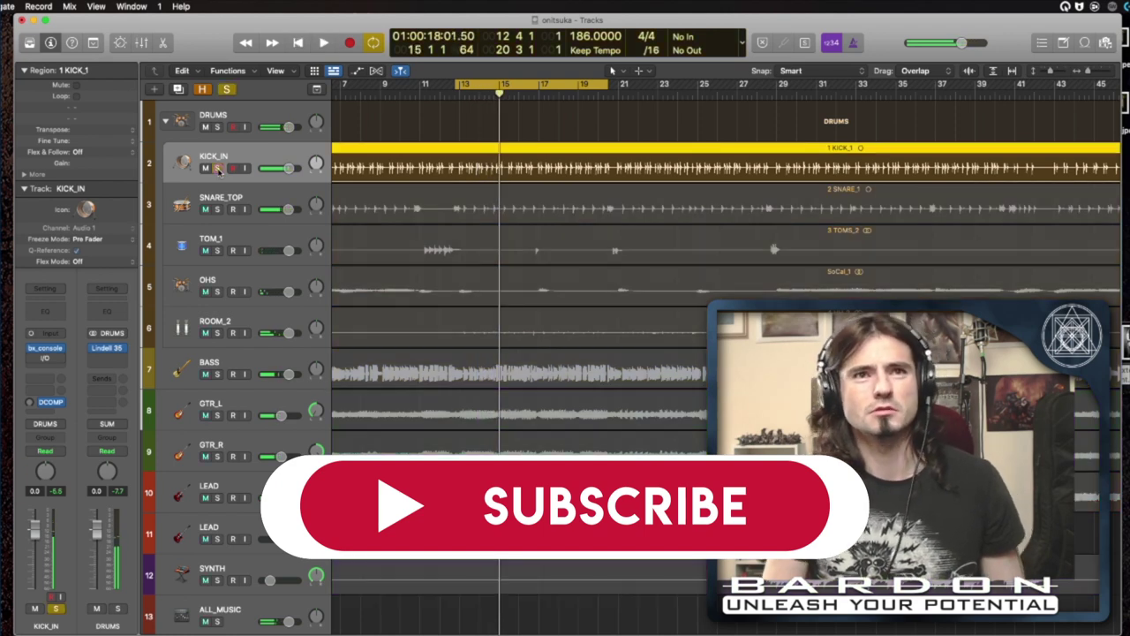
left_click(51, 351)
Reposition the SSL console, then during playback adjust the LF band and raise the HPF to about 110 Hz
left_click_drag(510, 168, 260, 49)
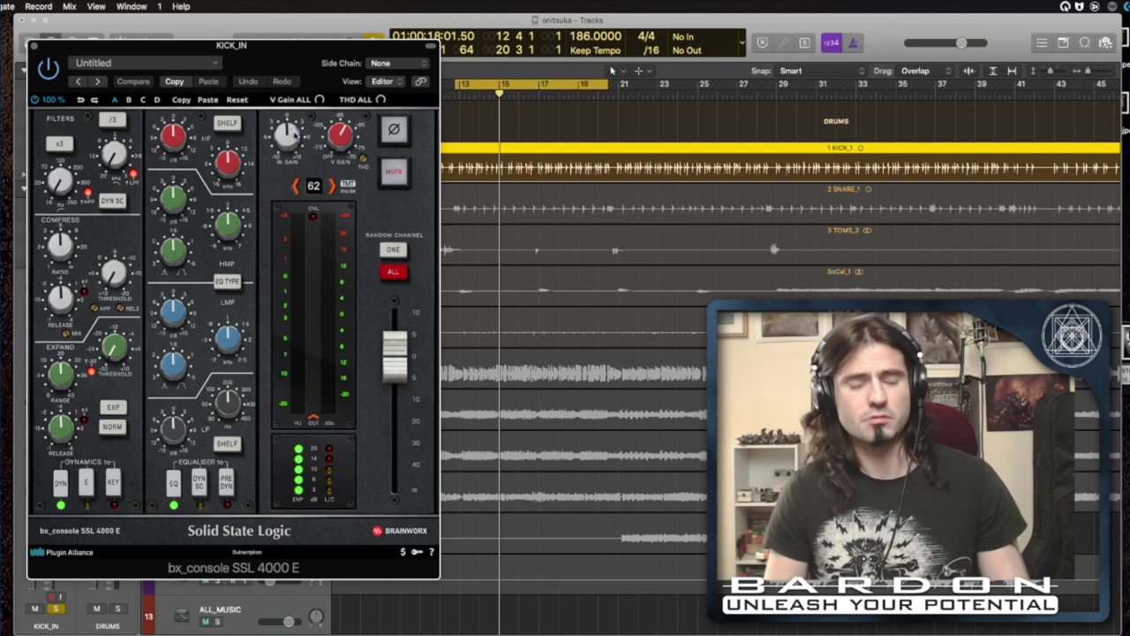
key("super+w")
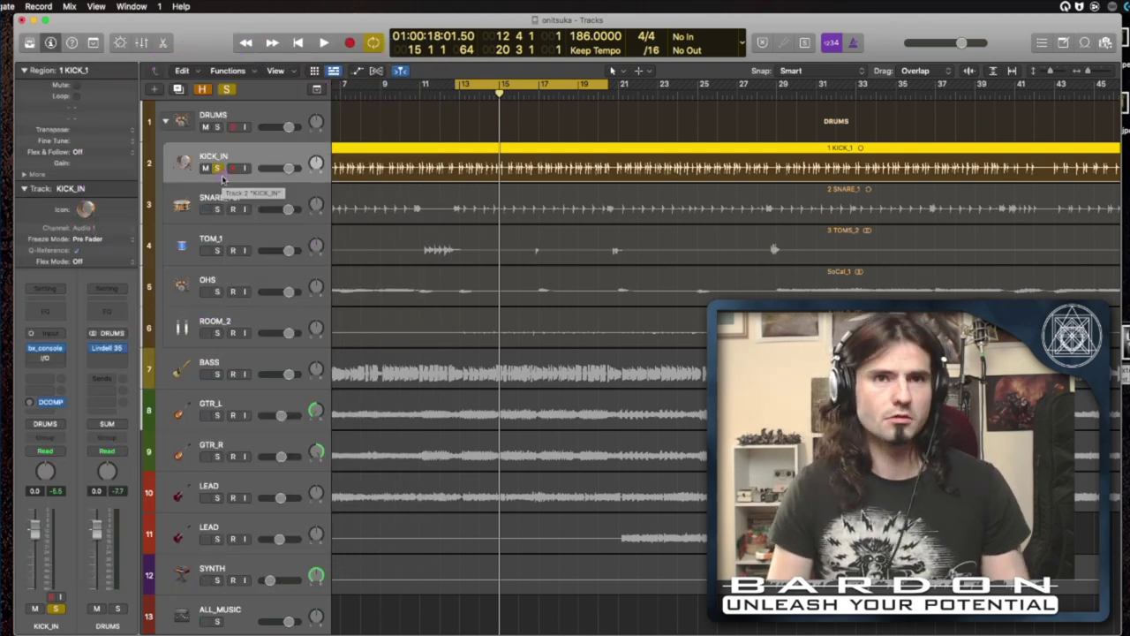
key("v")
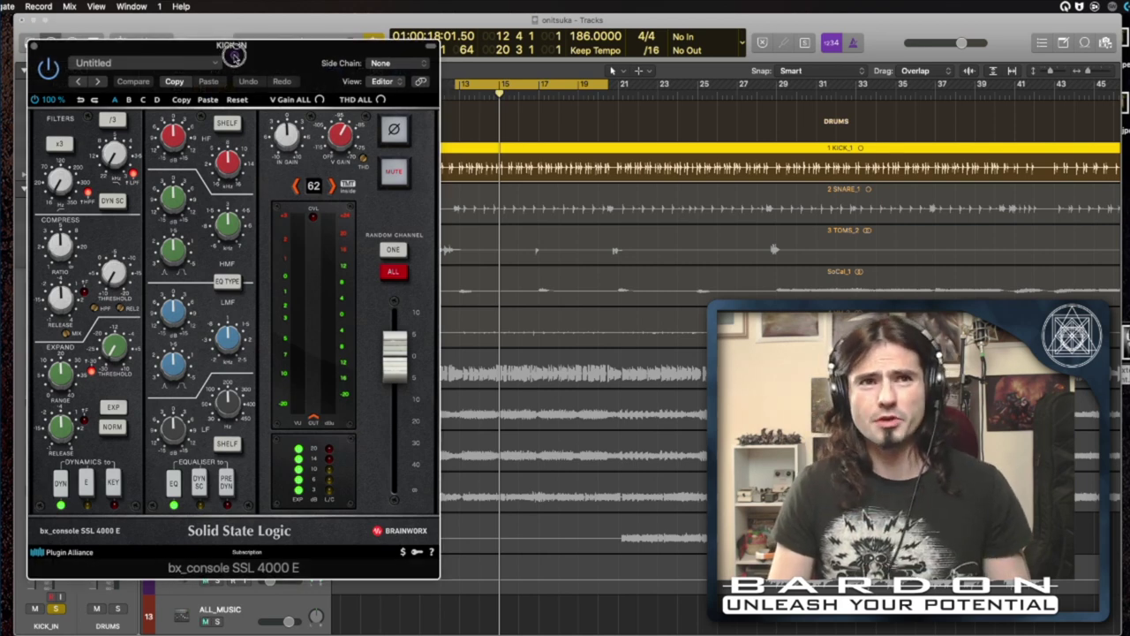
left_click_drag(235, 53, 228, 49)
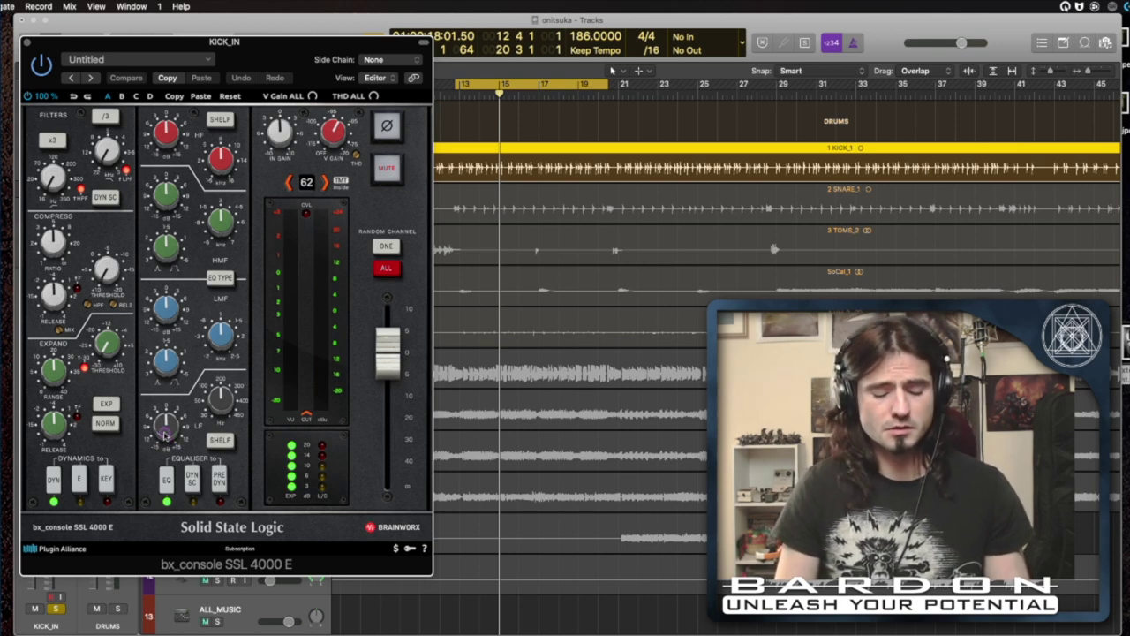
key("space")
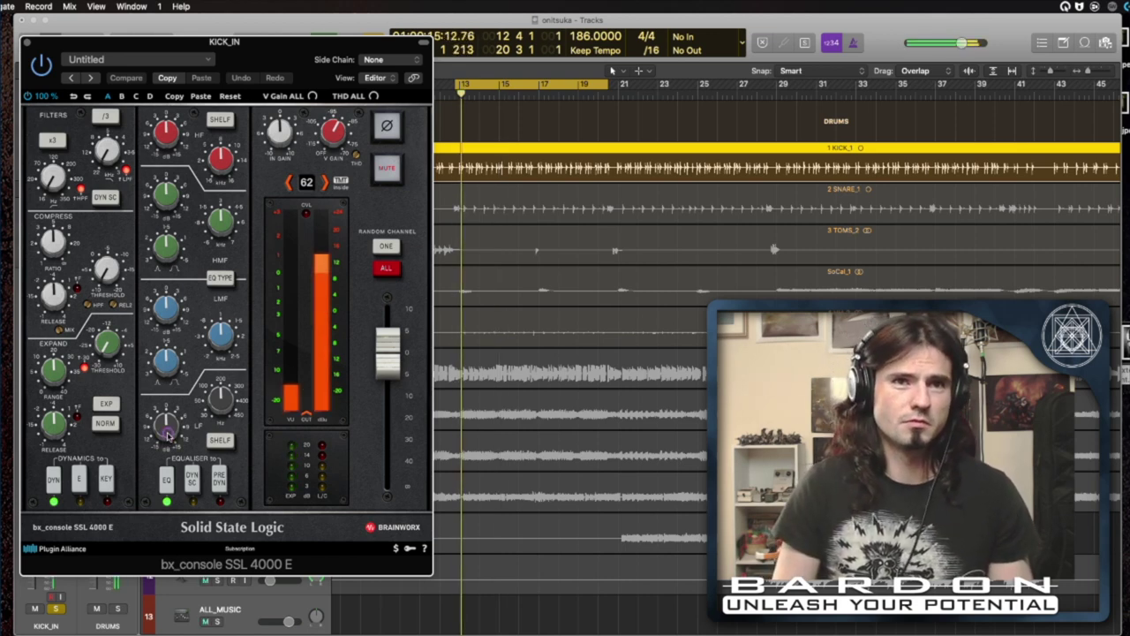
mouse_move(164, 432)
left_mouse_down()
mouse_move(165, 414)
mouse_move(170, 433)
left_mouse_up()
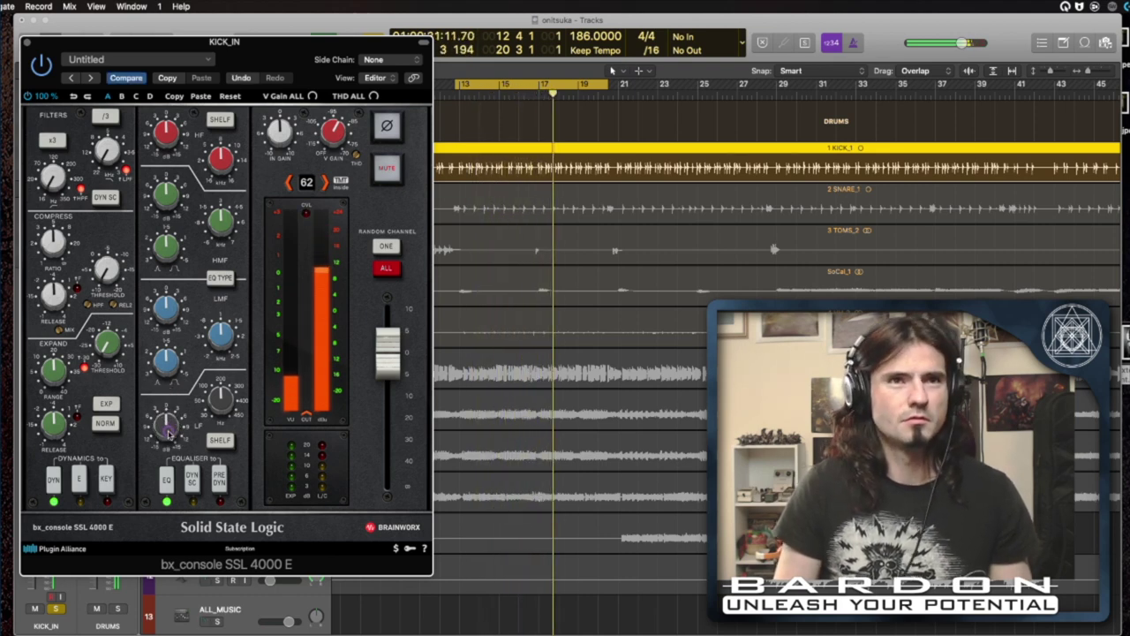
left_click_drag(53, 177, 88, 179)
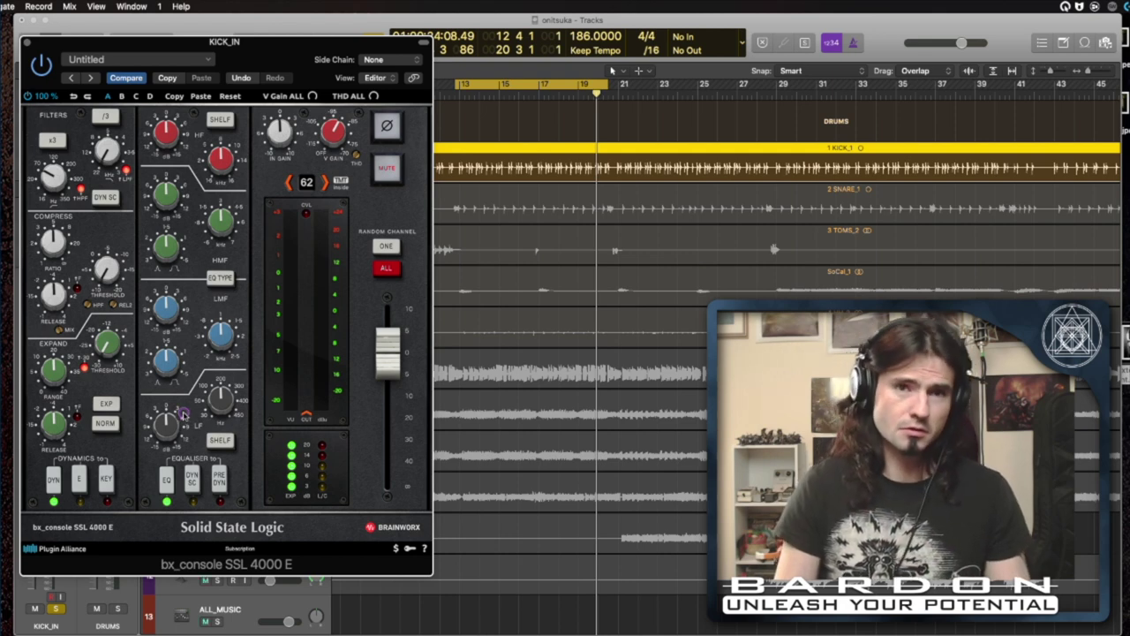
Replay the loop with the +7.4 dB LF boost and bypass the console briefly to compare
key("space")
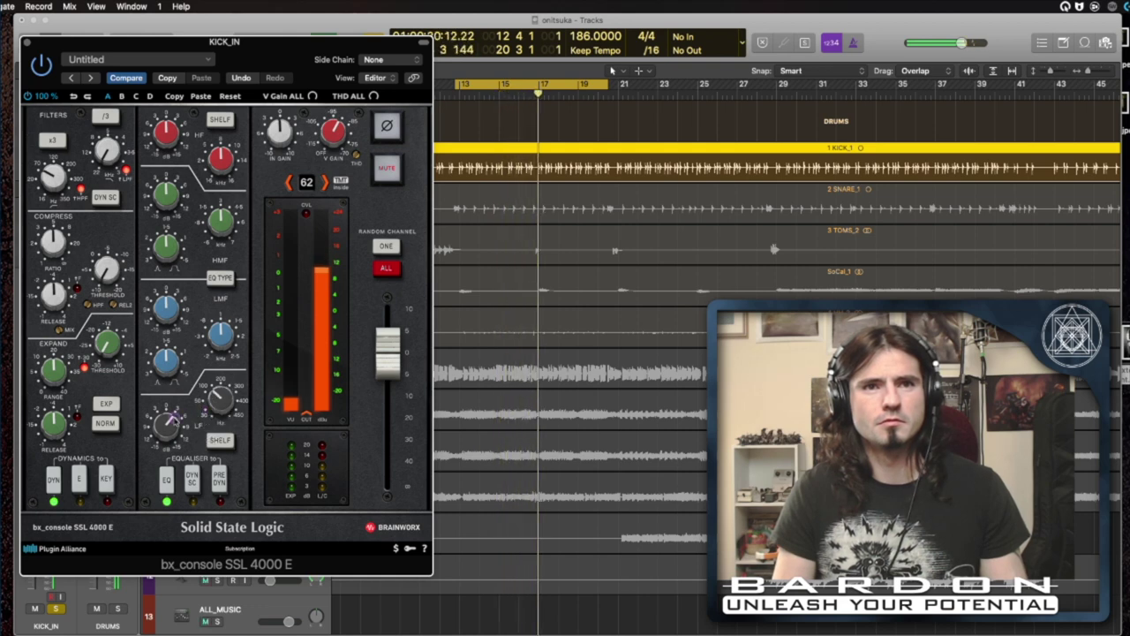
mouse_move(164, 424)
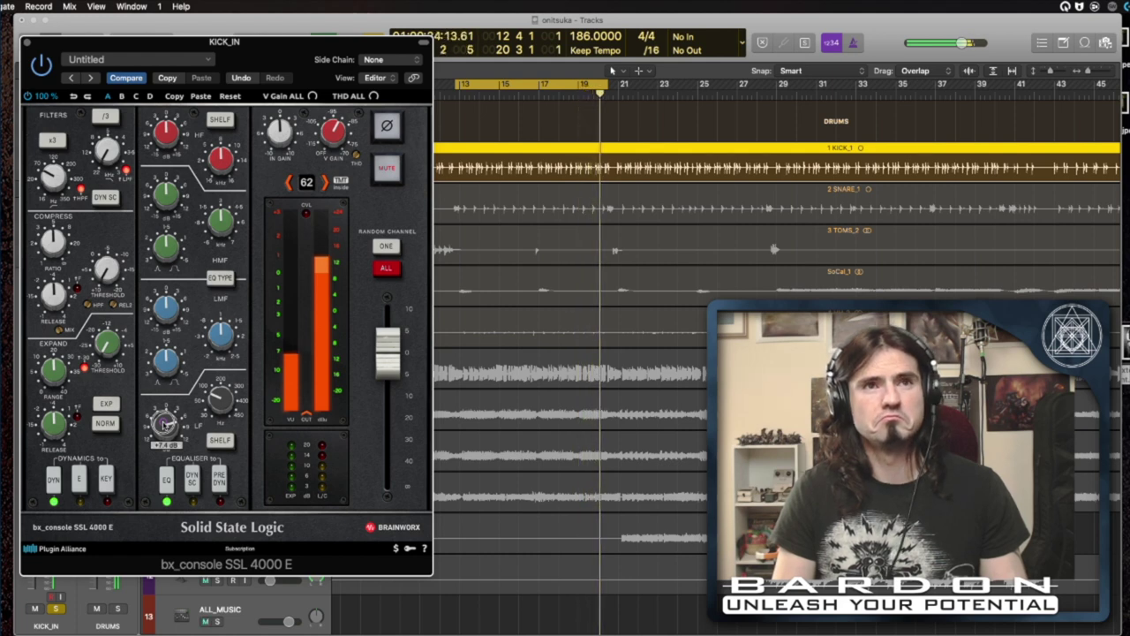
left_click(42, 64)
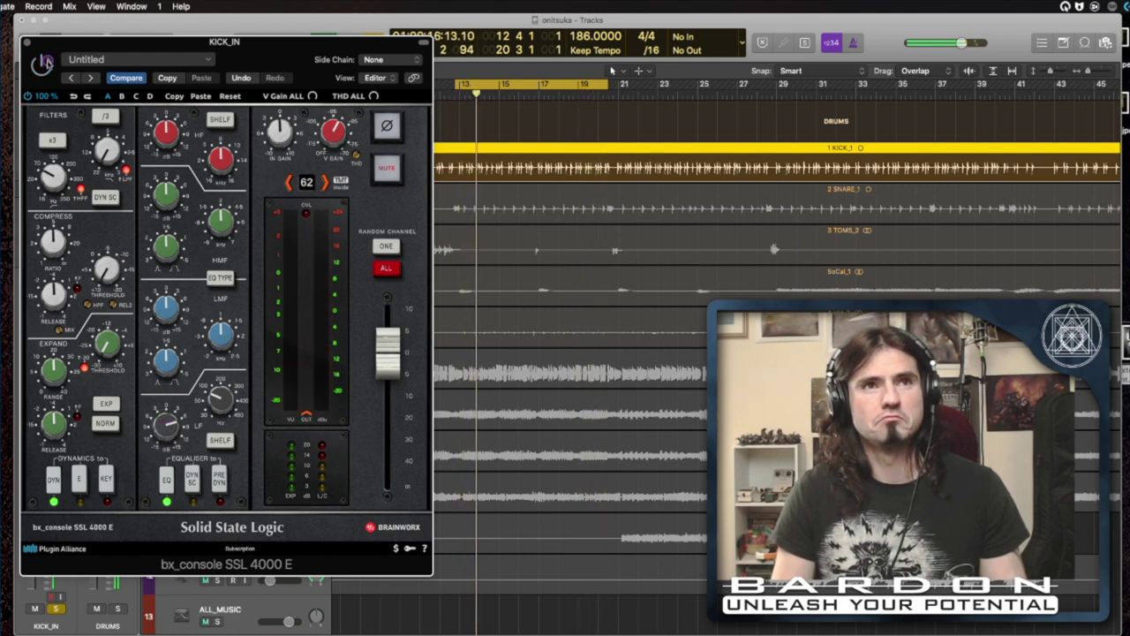
left_click(43, 63)
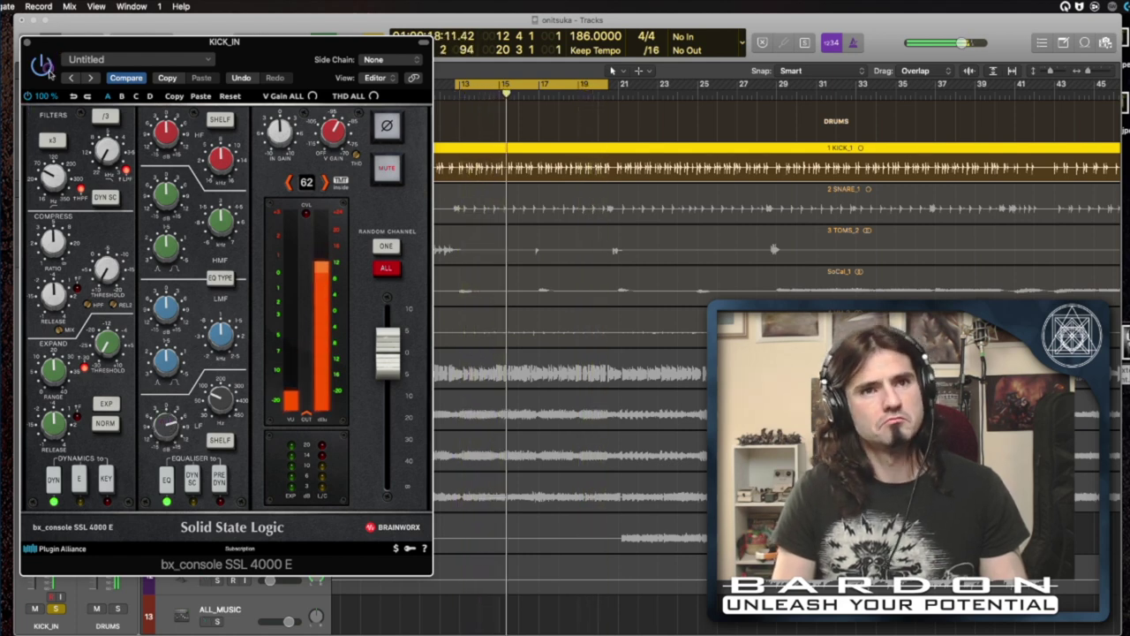
key("s")
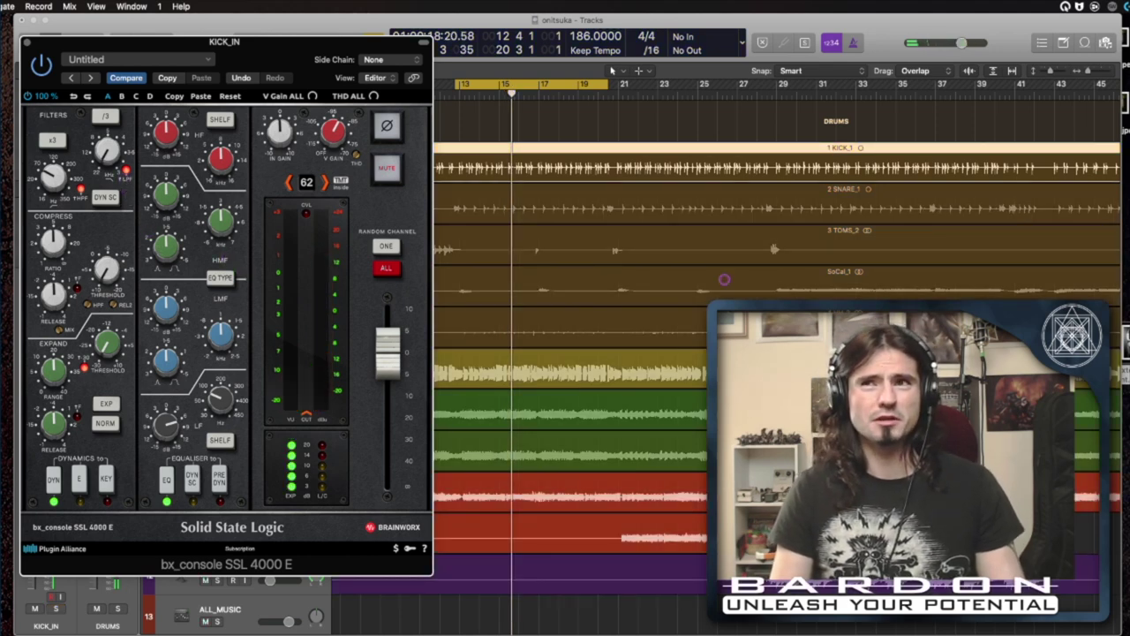
key("space")
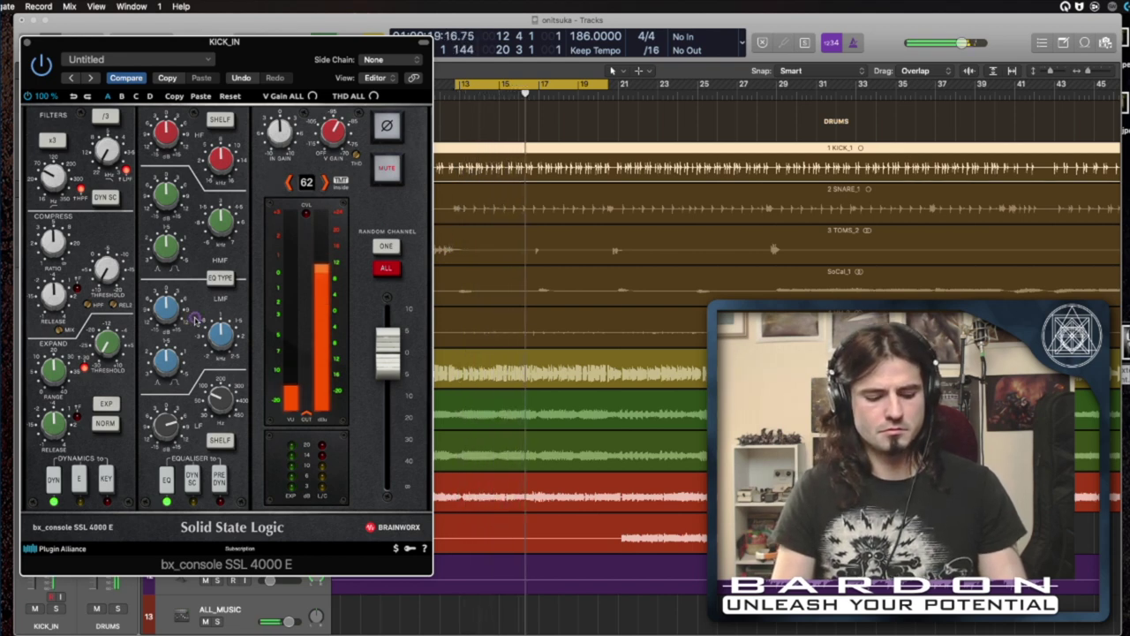
key("space")
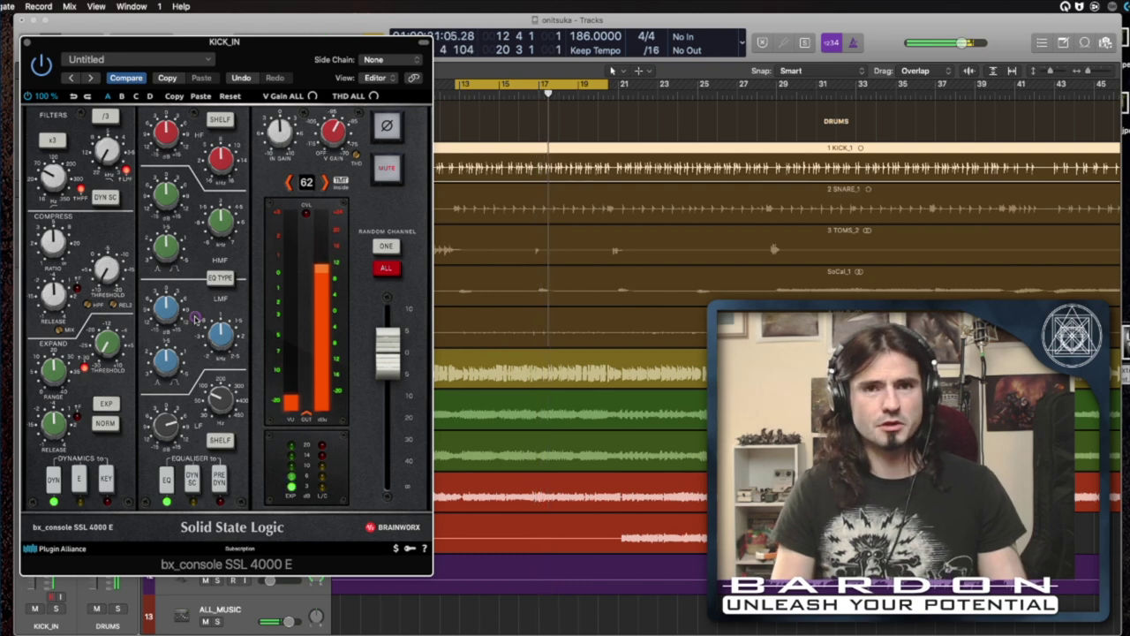
key("x")
key("v")
scroll(408, 441, "right", 10)
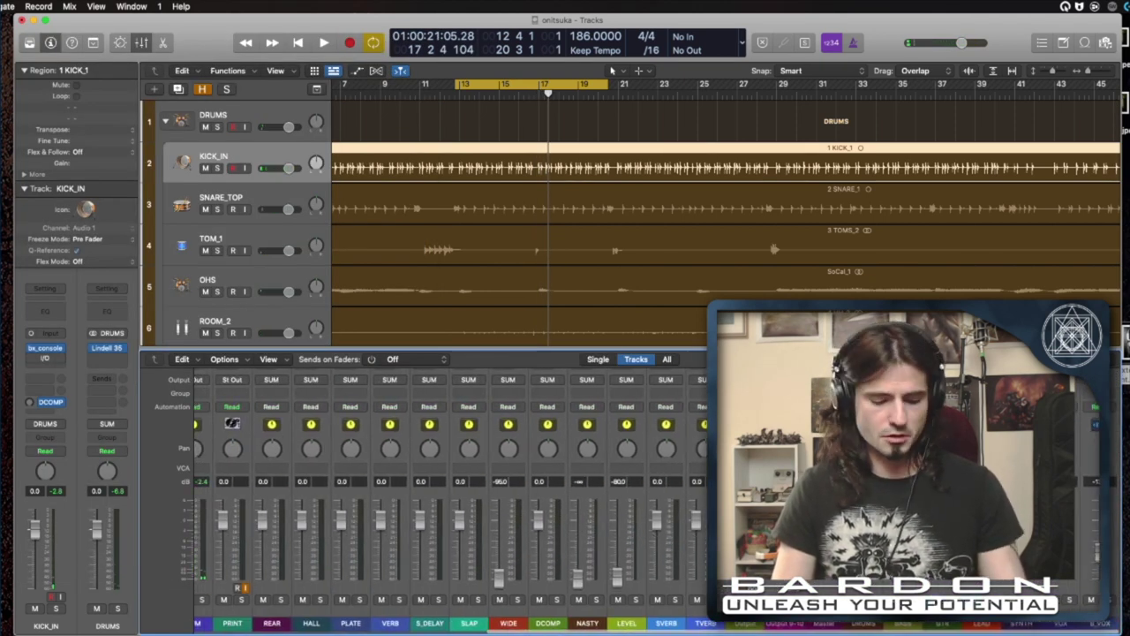
key("x")
key("space")
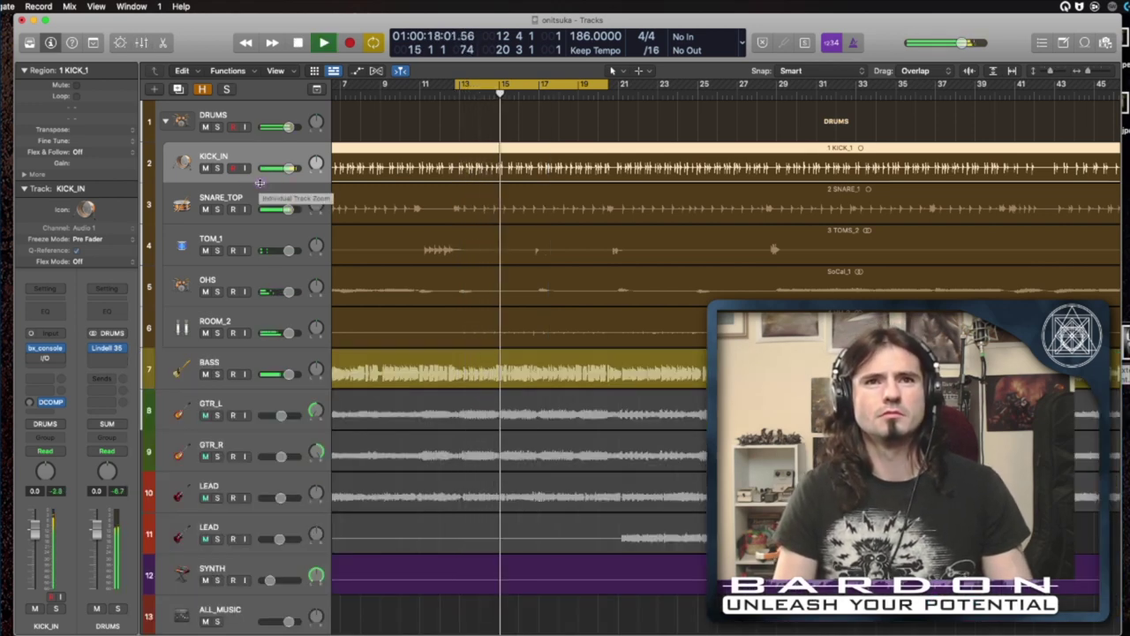
key("v")
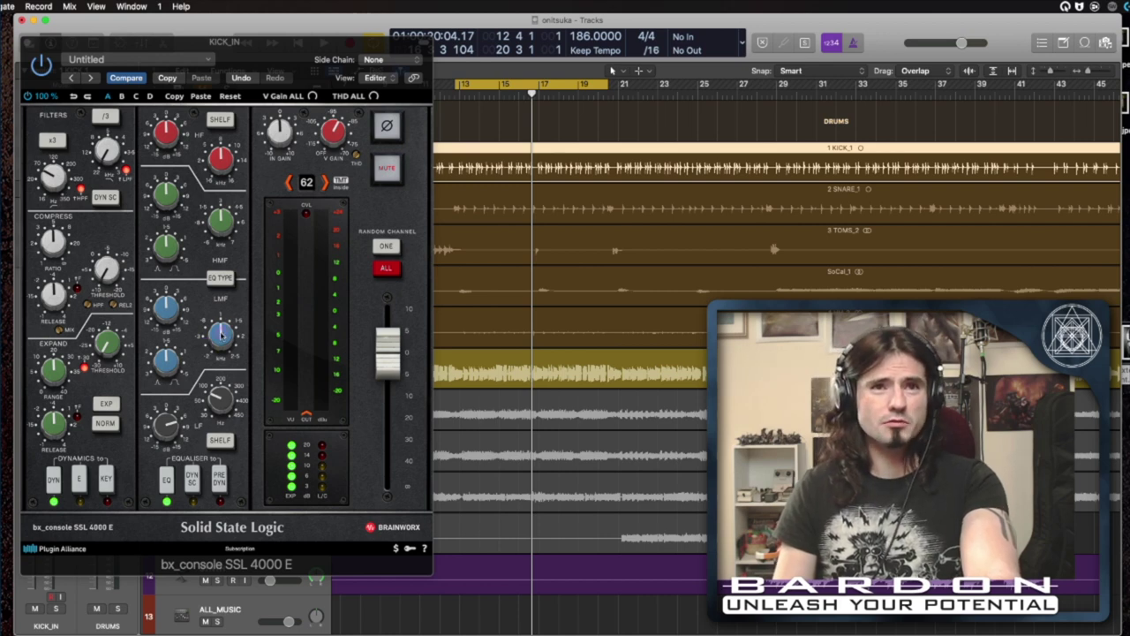
Set the kick's low-mid band to about 291 Hz and cut its gain around 5 dB
left_click_drag(223, 329, 225, 362)
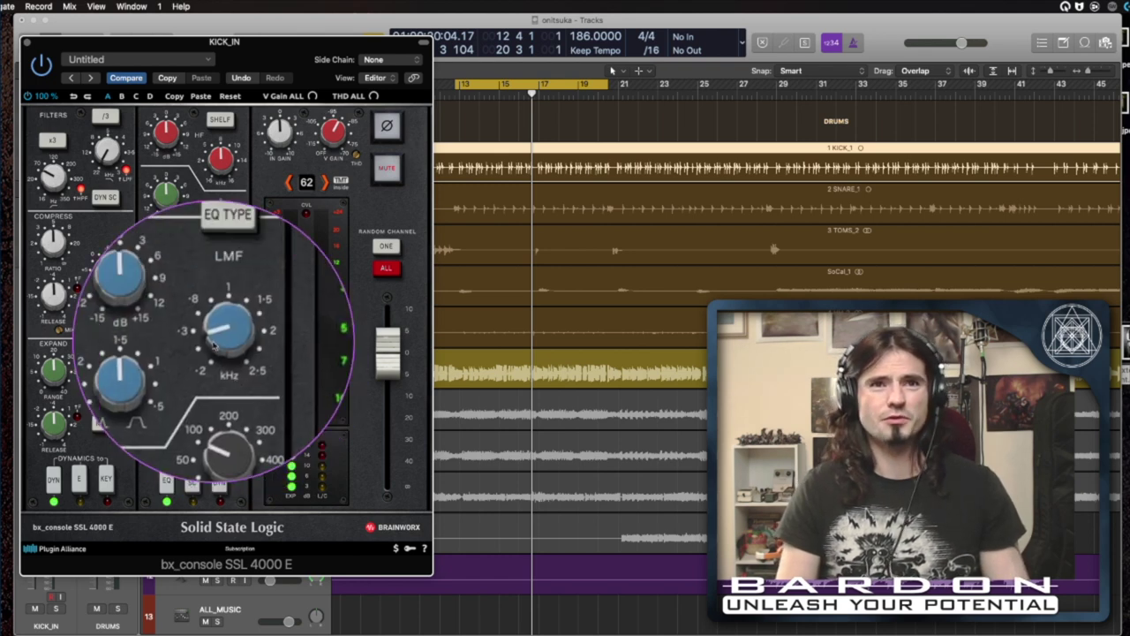
left_click_drag(225, 364, 216, 340)
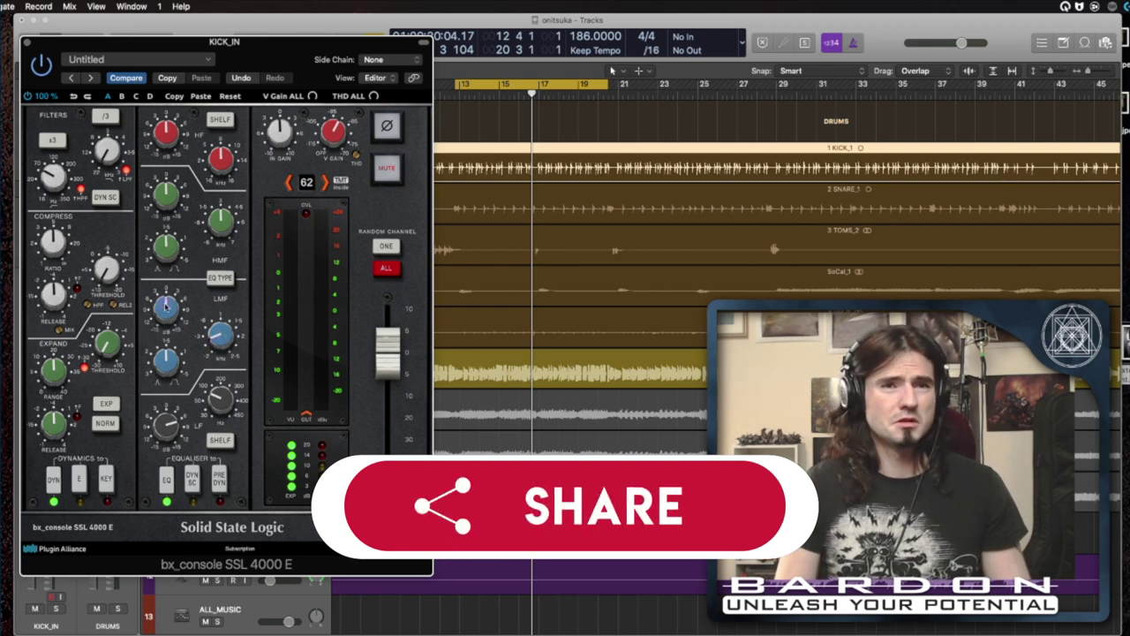
left_click_drag(166, 305, 164, 311)
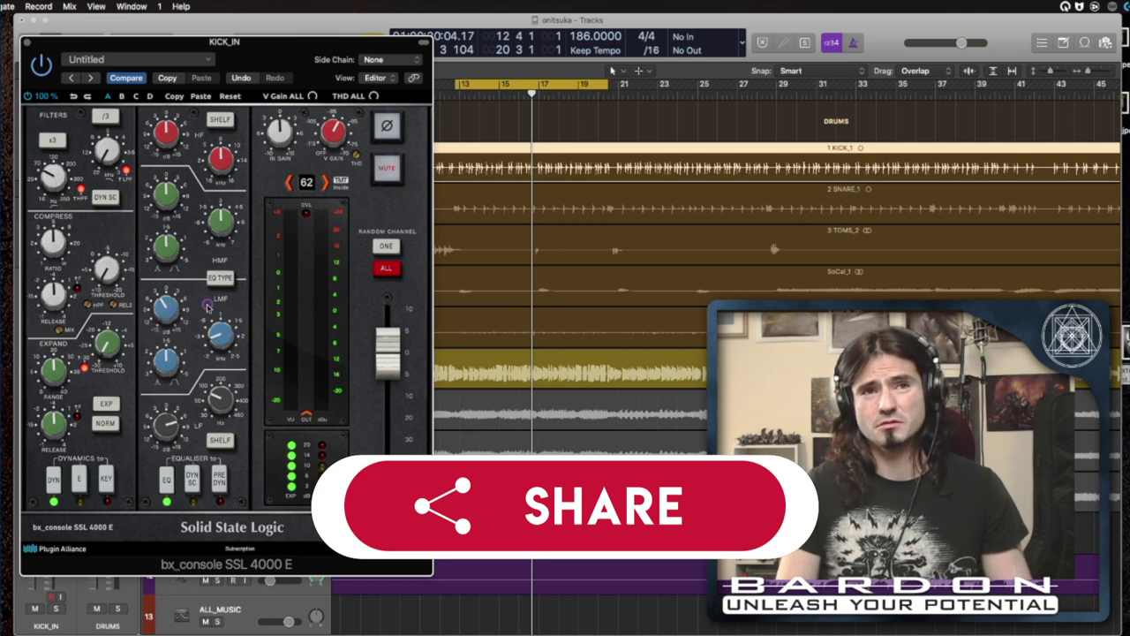
key("space")
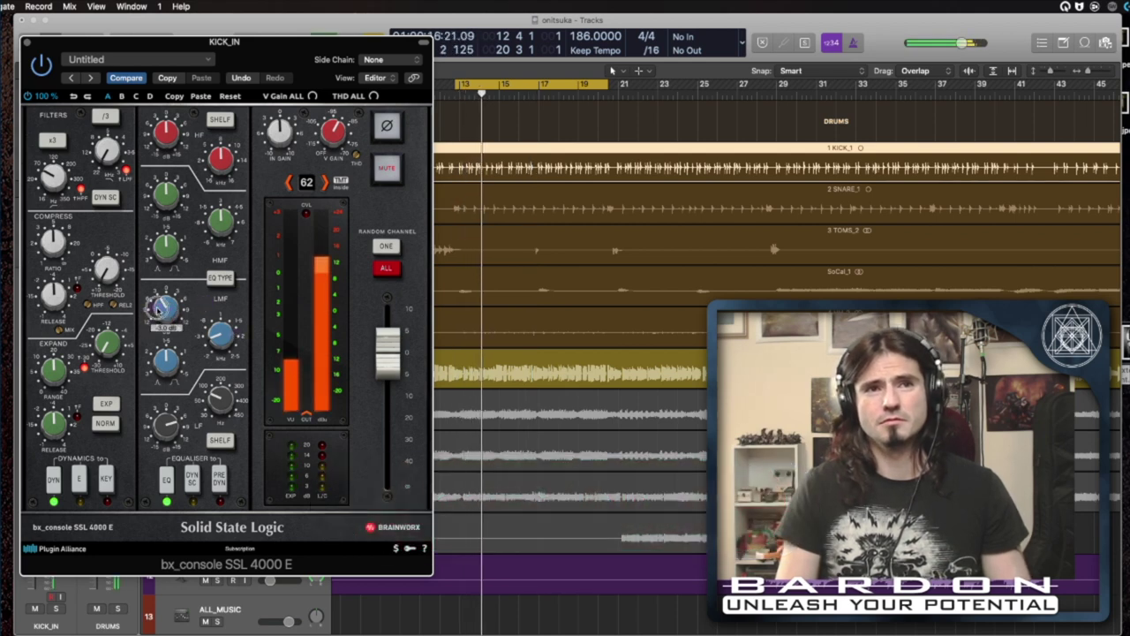
mouse_move(162, 307)
left_mouse_down()
mouse_move(152, 340)
mouse_move(147, 317)
left_mouse_up()
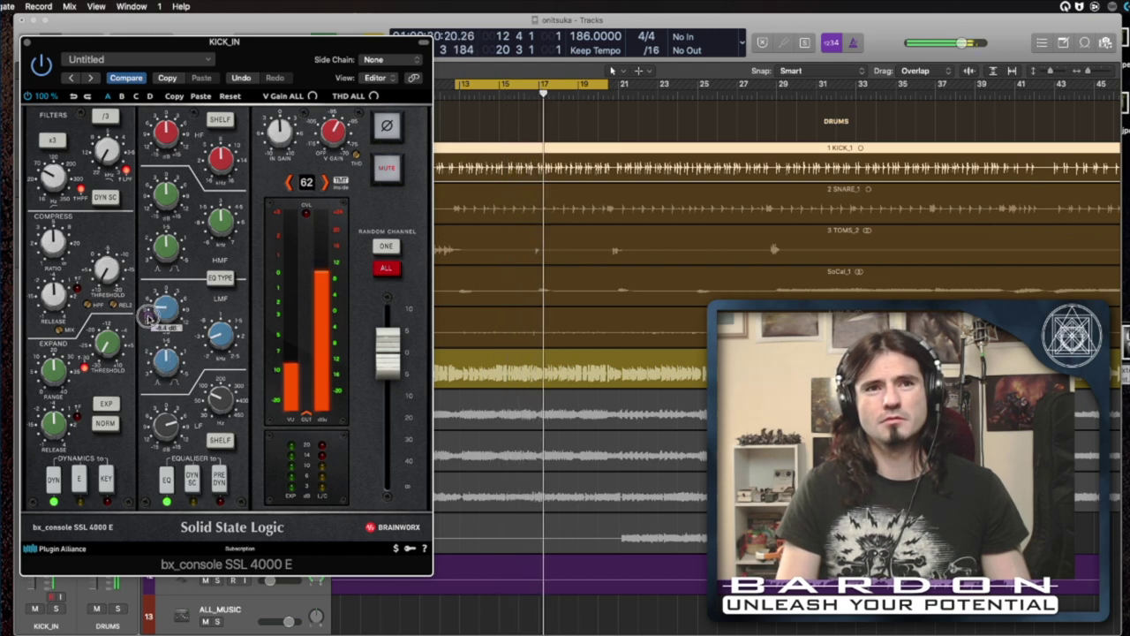
mouse_move(149, 316)
left_mouse_down()
mouse_move(152, 301)
mouse_move(163, 309)
left_mouse_up()
Select the BASS track and bring up its Focusrite channel strip, closing the kick's SSL window
key("super+w")
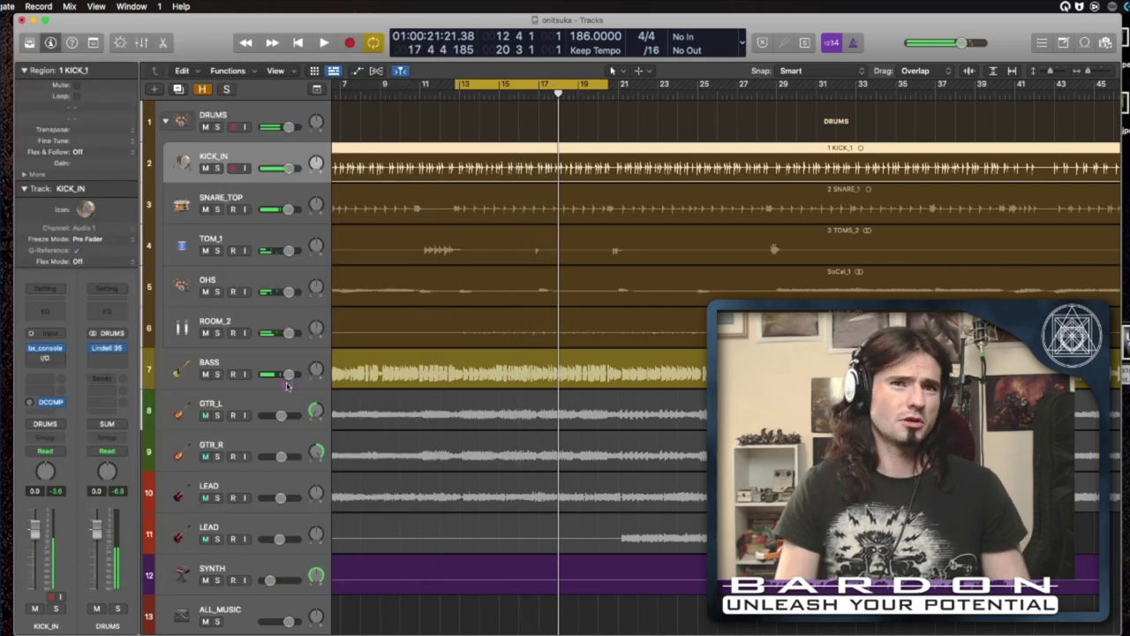
left_click(251, 366)
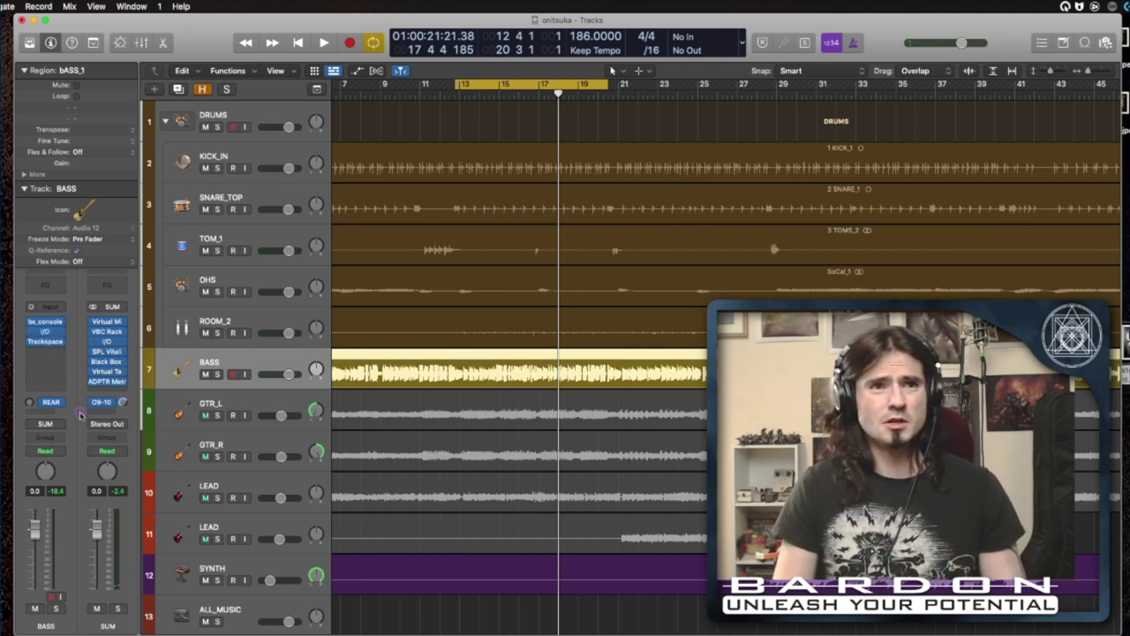
mouse_move(44, 323)
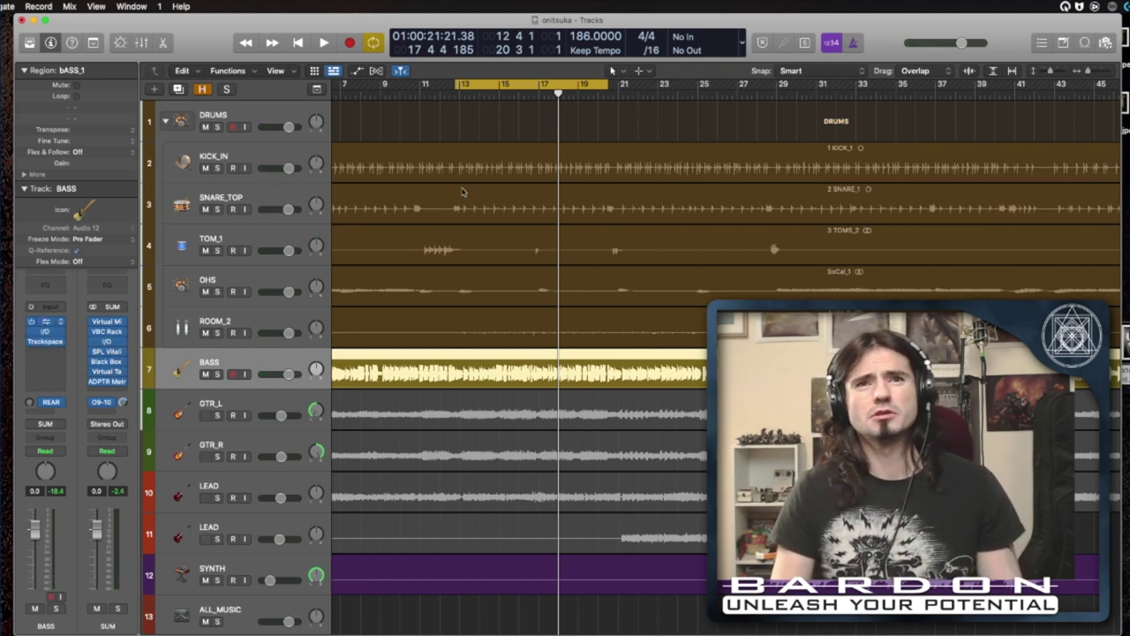
key("v")
left_click(29, 41)
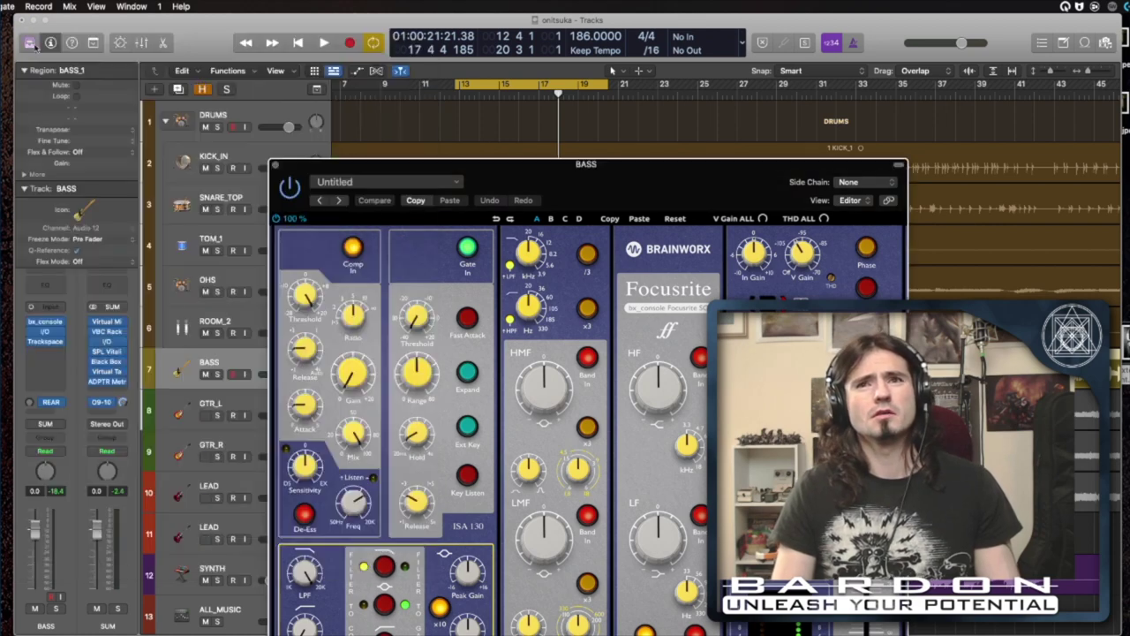
left_click_drag(590, 164, 393, 58)
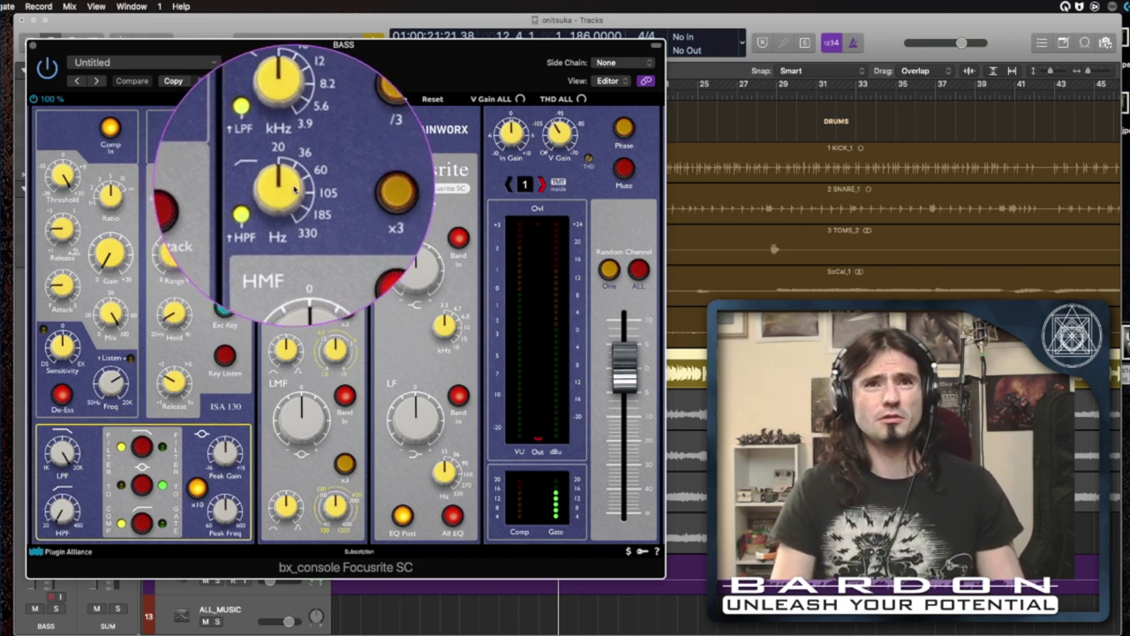
During playback, lower the bass high-pass filter from 330 Hz to about 148.6 Hz
key("space")
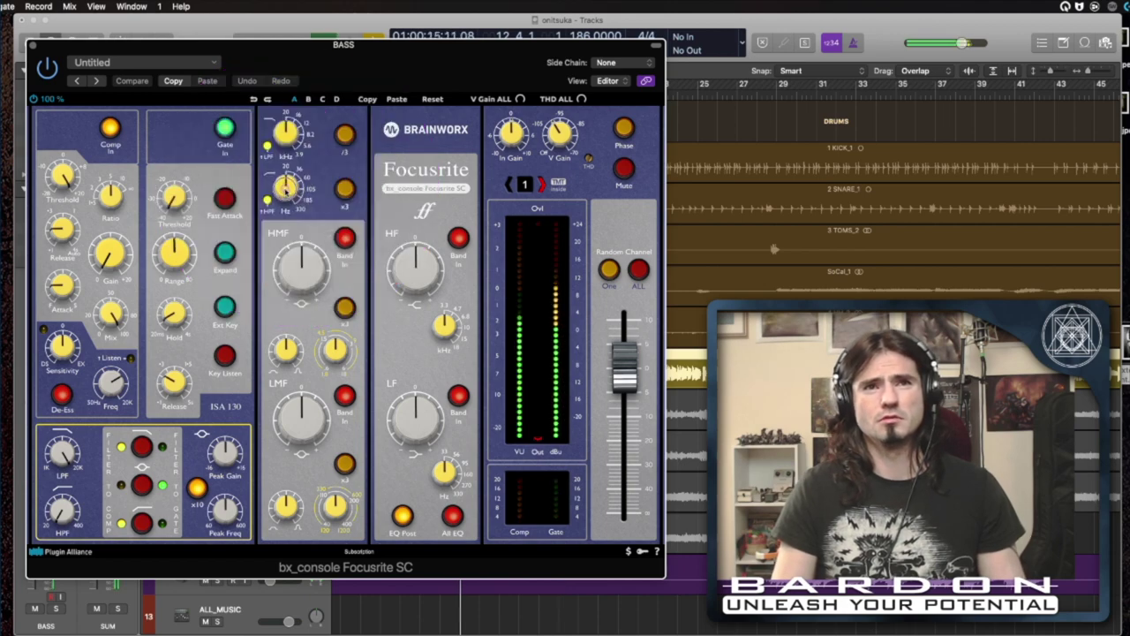
left_click(286, 186)
key("super+w")
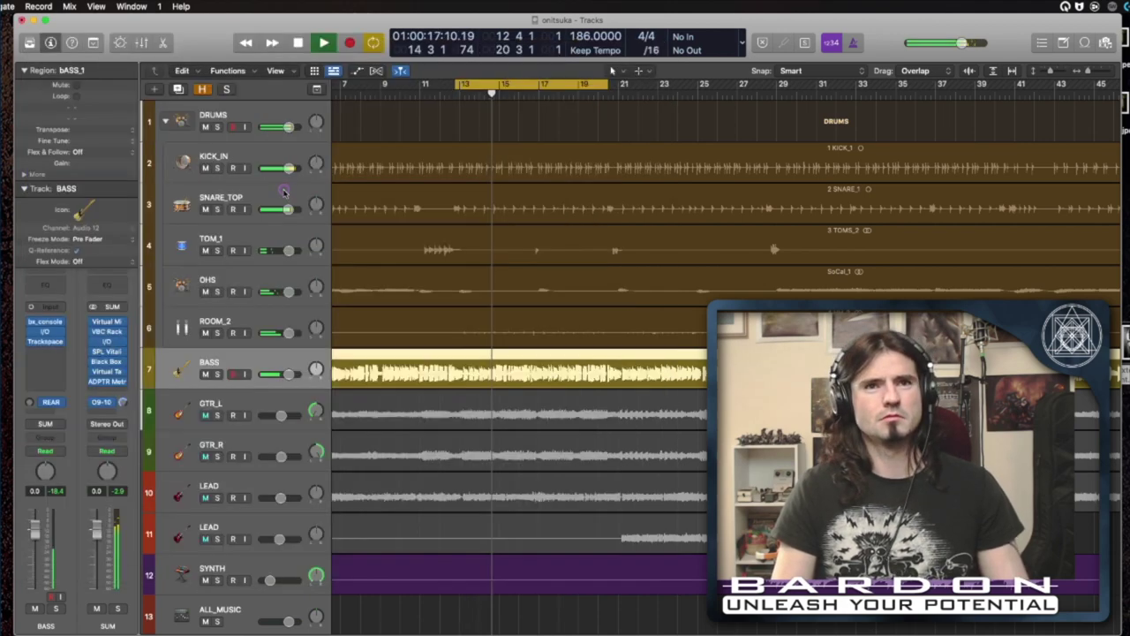
key("v")
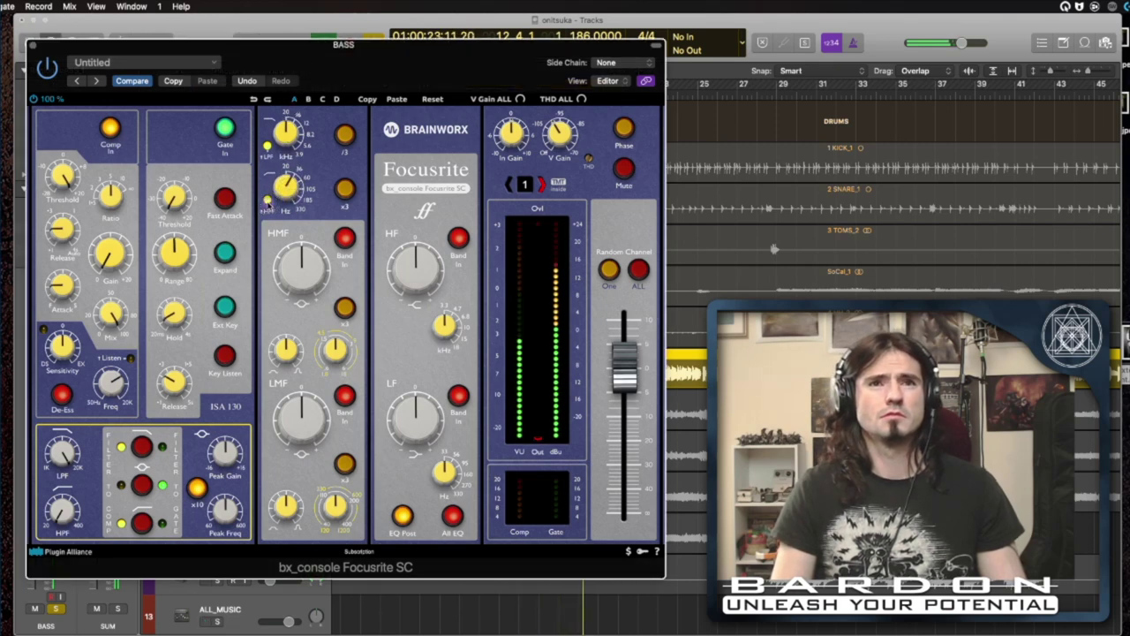
mouse_move(287, 187)
left_mouse_down()
mouse_move(287, 176)
mouse_move(288, 188)
left_mouse_up()
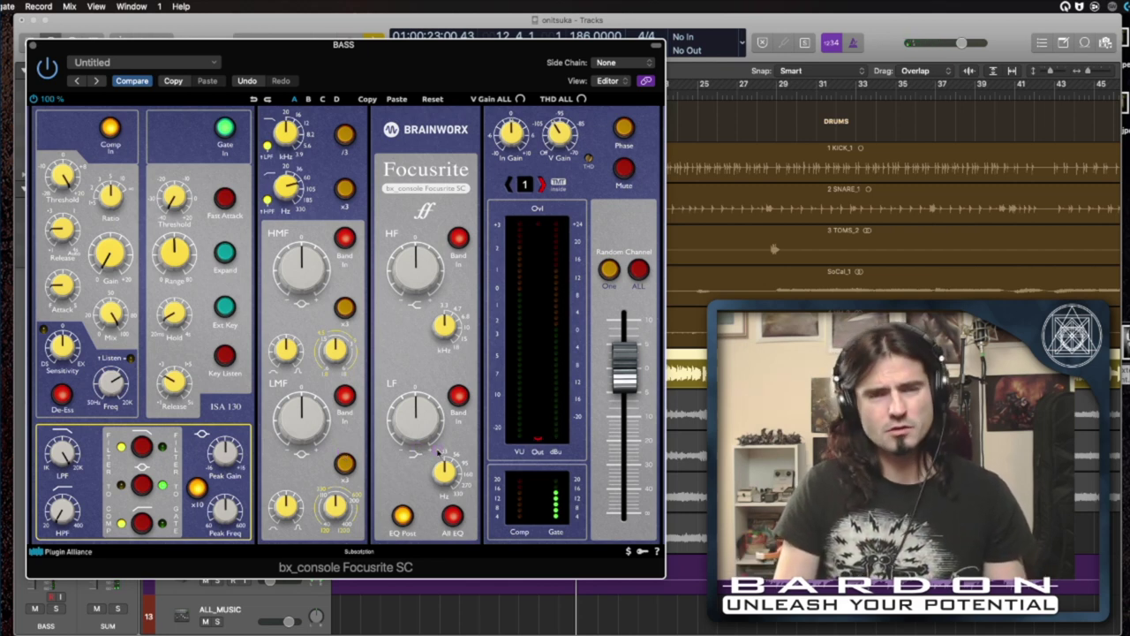
Set the bass Focusrite LF band to 160 Hz at +1.9 dB and bypass it to compare
mouse_move(446, 466)
left_mouse_down()
mouse_move(411, 460)
mouse_move(377, 406)
mouse_move(468, 381)
mouse_move(478, 477)
mouse_move(439, 468)
left_mouse_up()
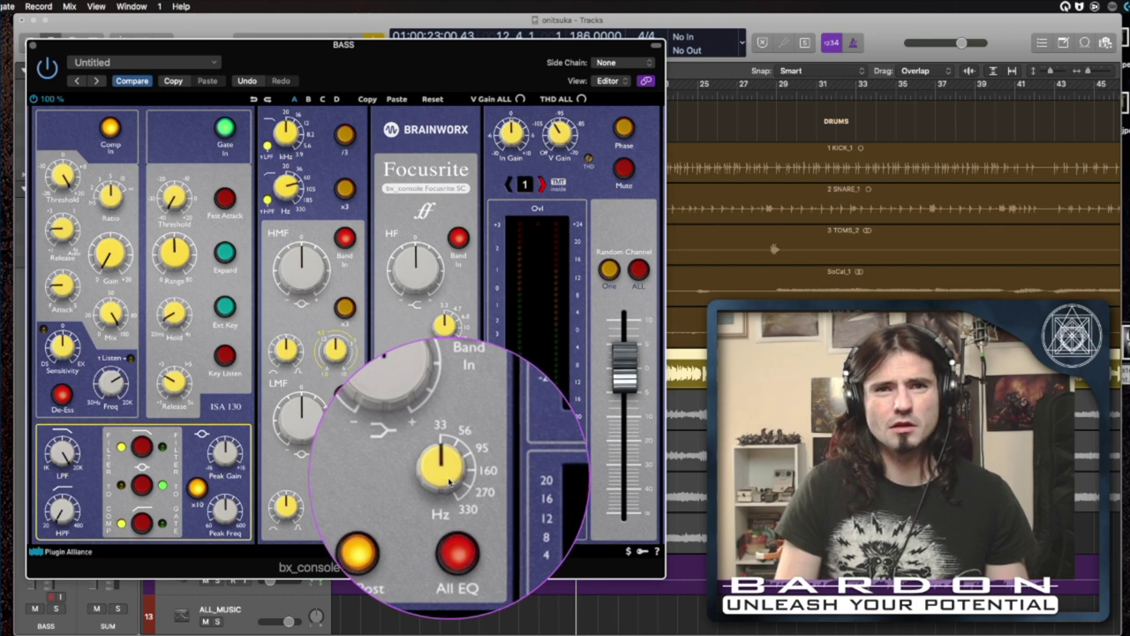
left_click_drag(449, 479, 446, 452)
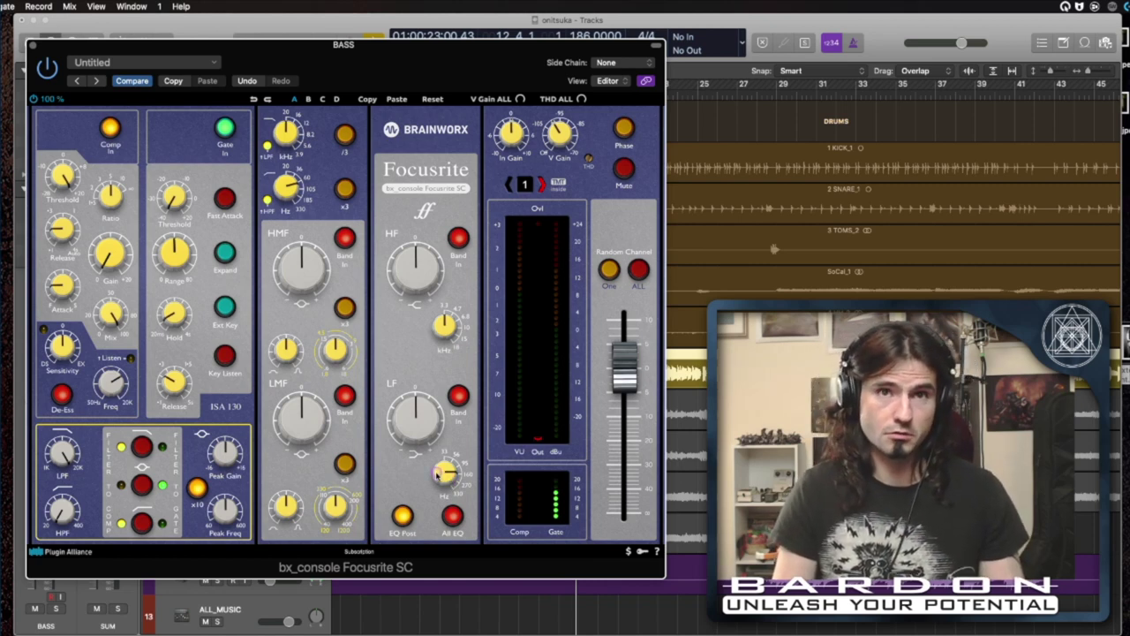
key("space")
mouse_move(415, 424)
left_mouse_down()
mouse_move(413, 408)
mouse_move(415, 421)
left_mouse_up()
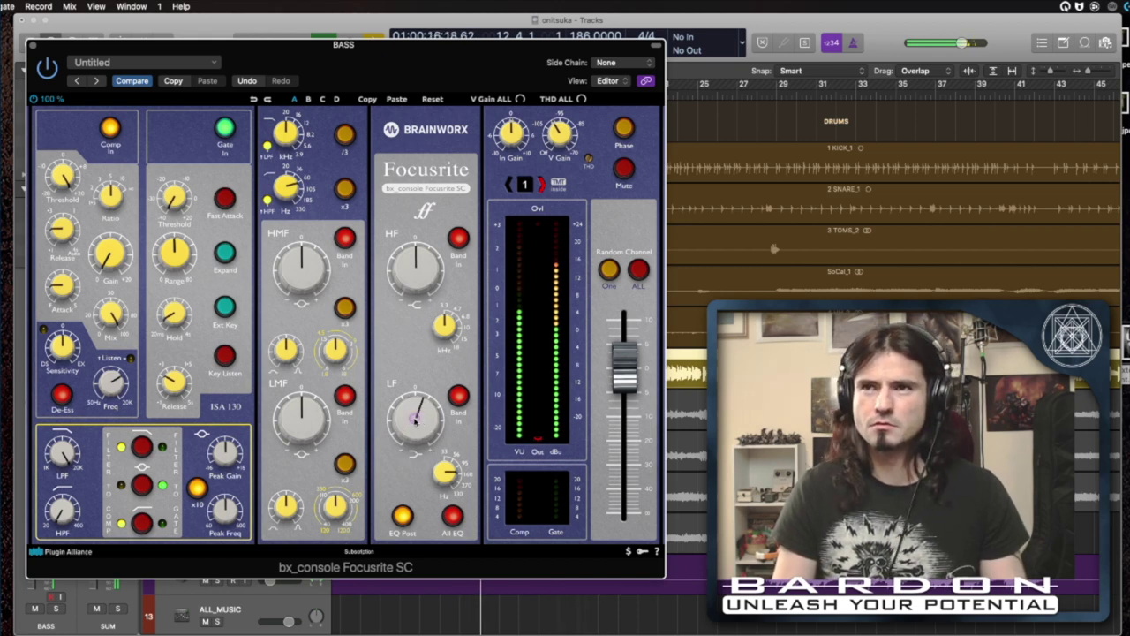
left_click(47, 68)
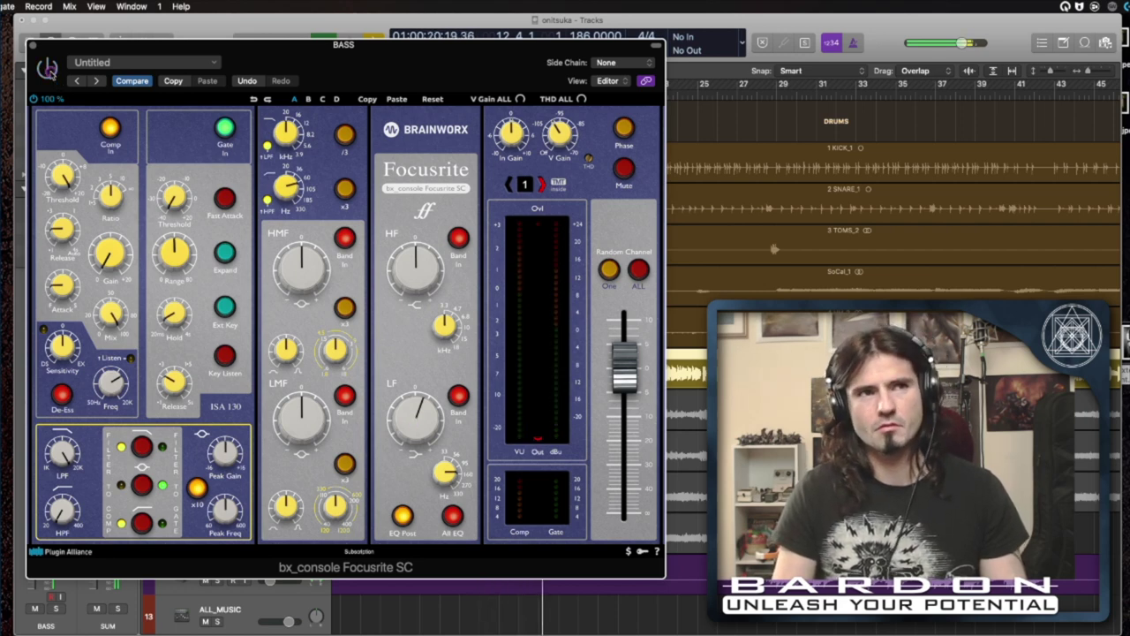
left_click(47, 68)
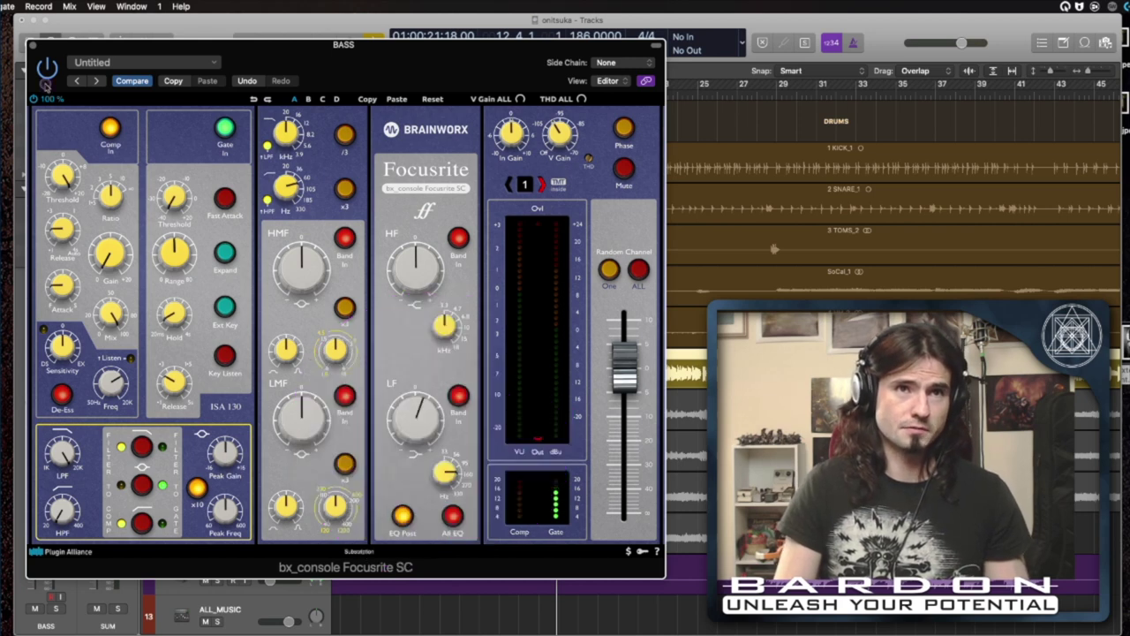
key("space")
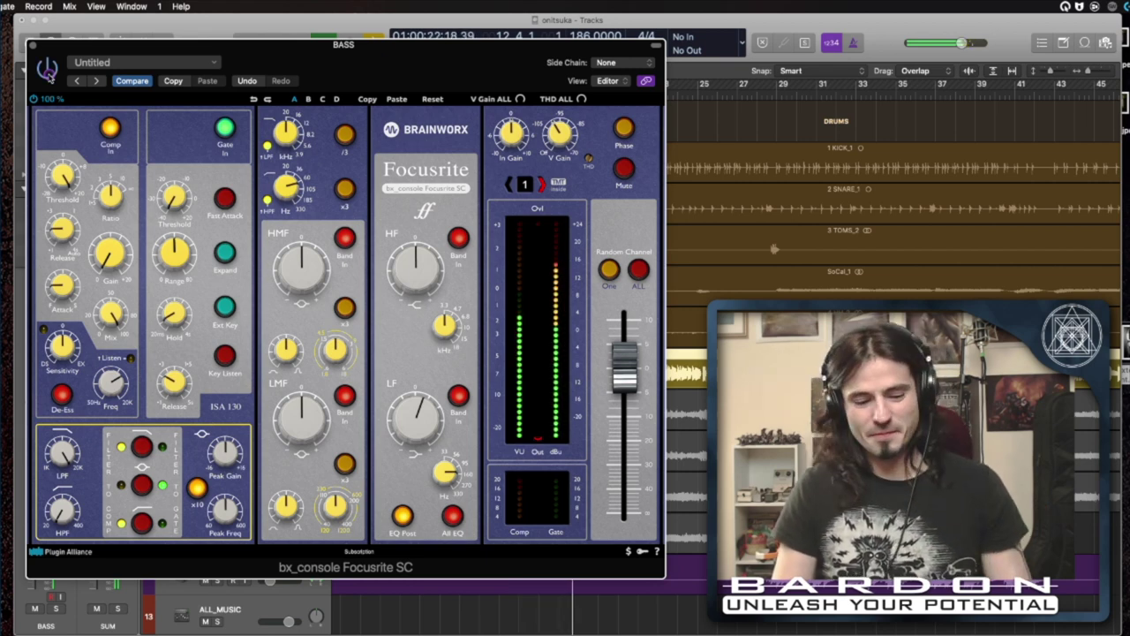
Close the bass channel strip window, stop playback and select KICK_IN
key("space")
key("super+w")
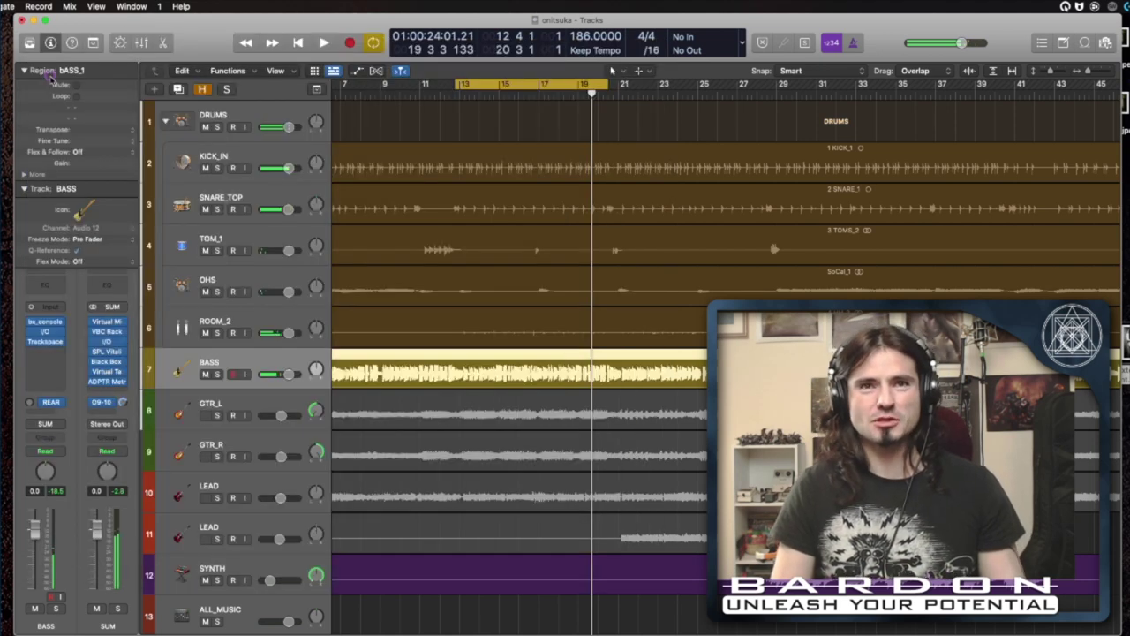
left_click(234, 155)
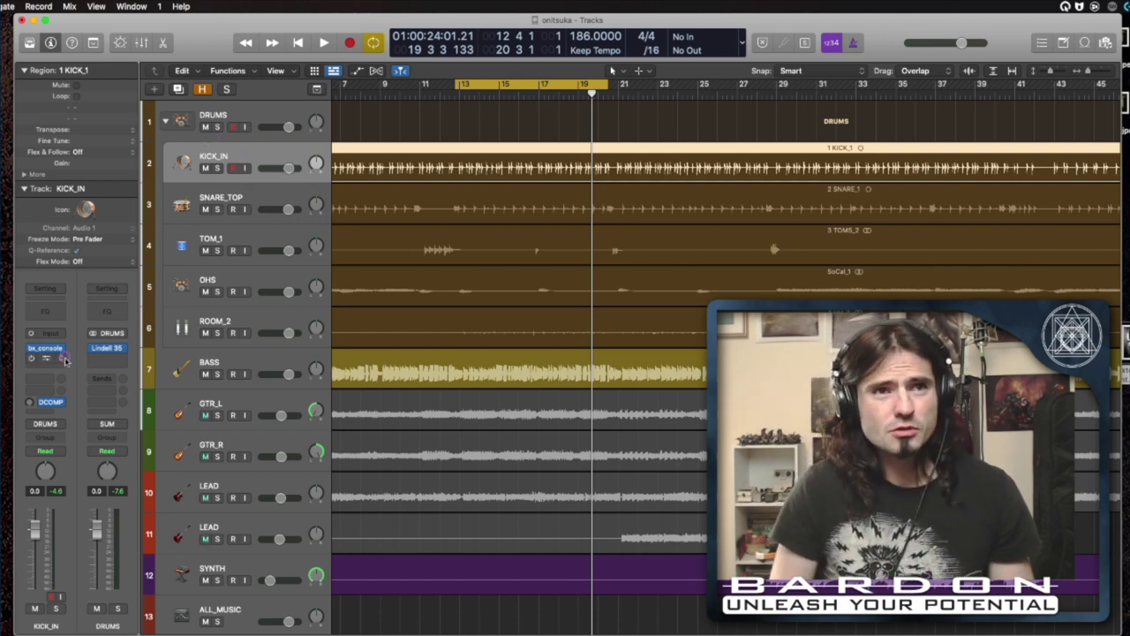
Insert Unfiltered Audio Bass Mint from Audio Units > Plugin Alliance on an empty kick slot
left_click(59, 353)
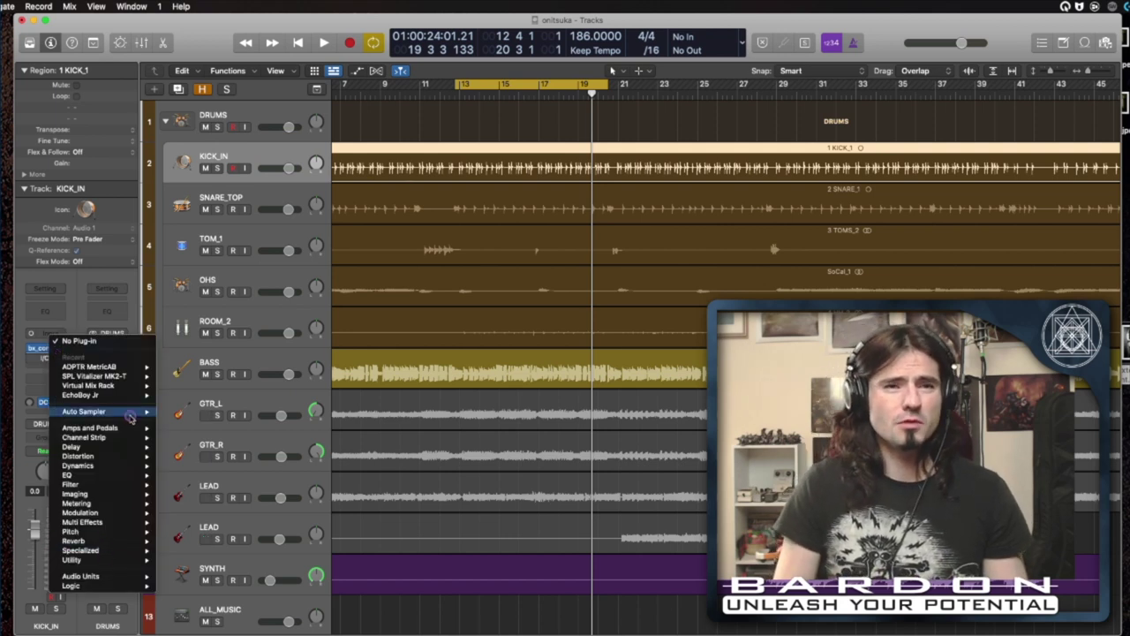
mouse_move(115, 470)
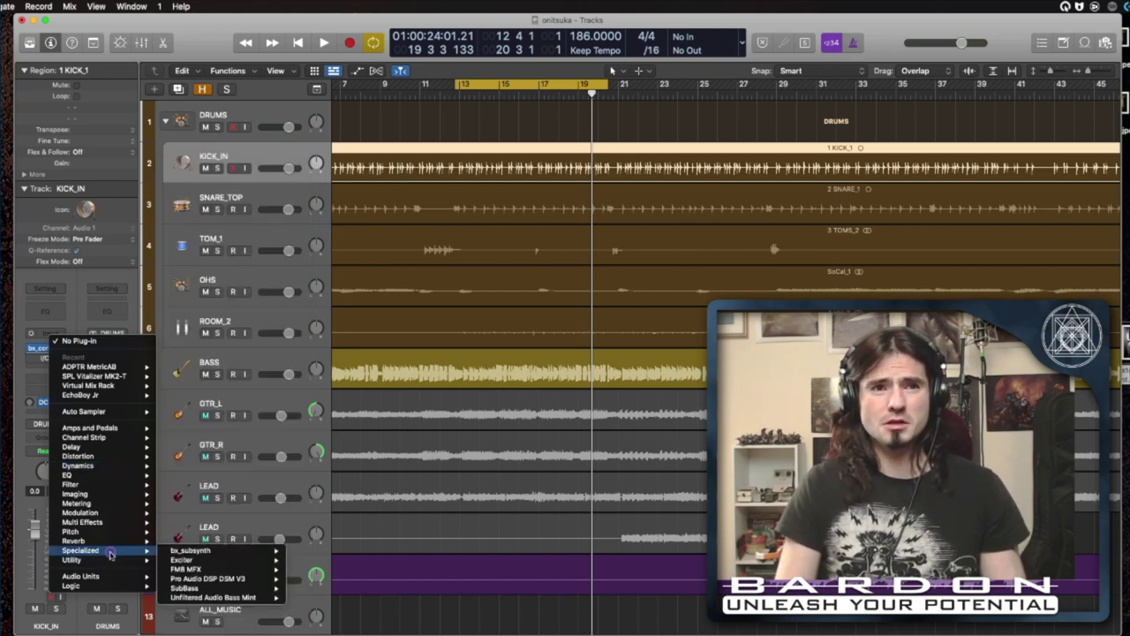
mouse_move(111, 552)
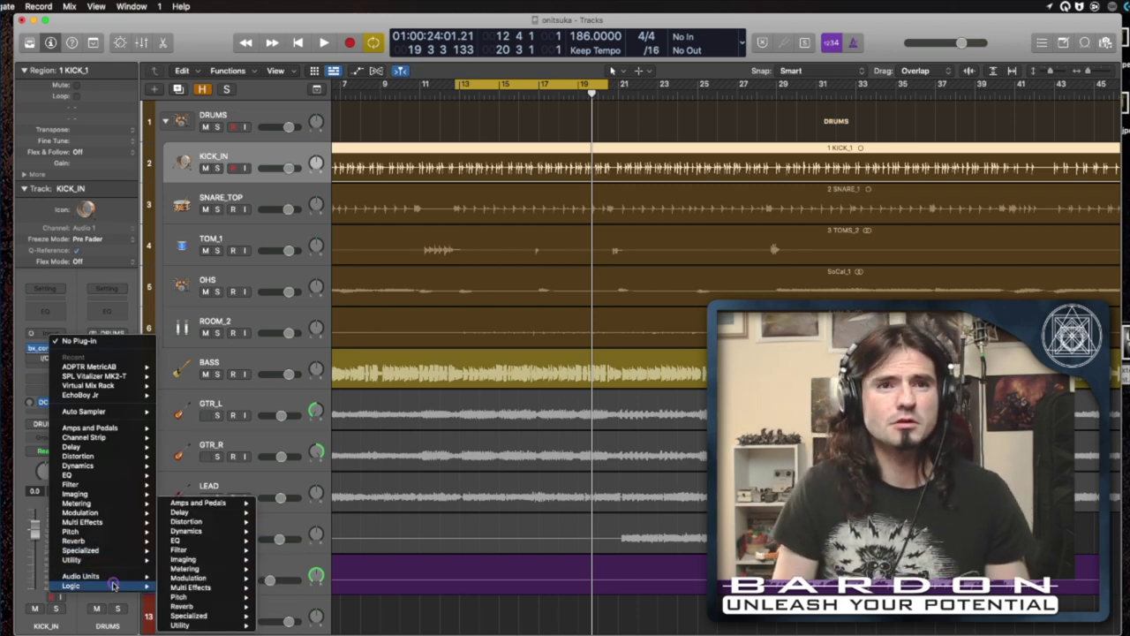
mouse_move(106, 576)
mouse_move(244, 465)
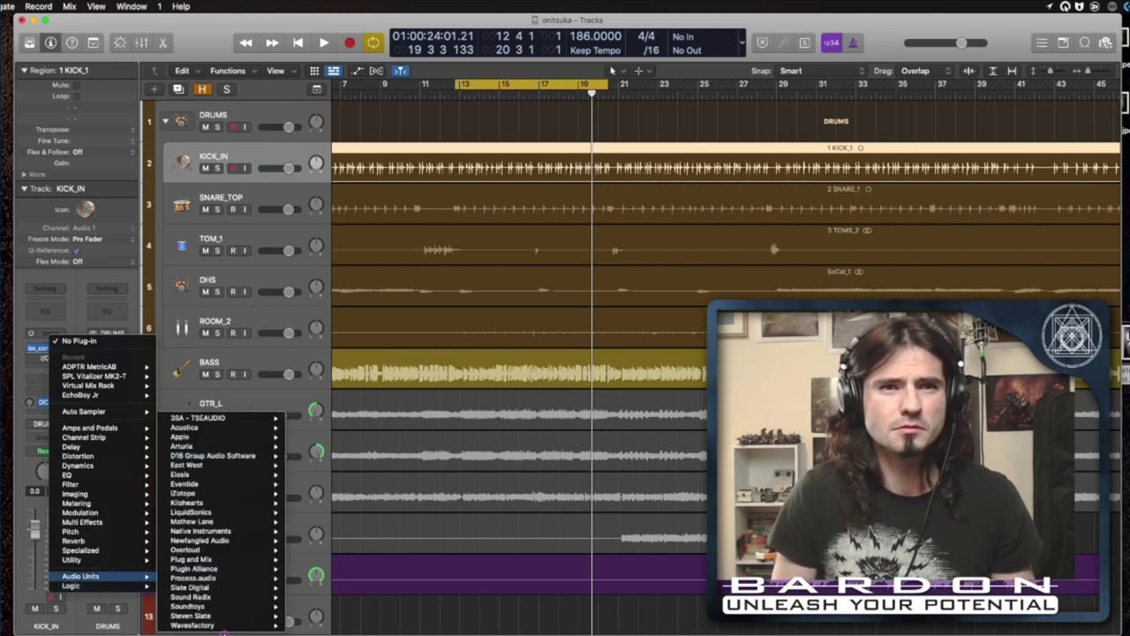
mouse_move(223, 579)
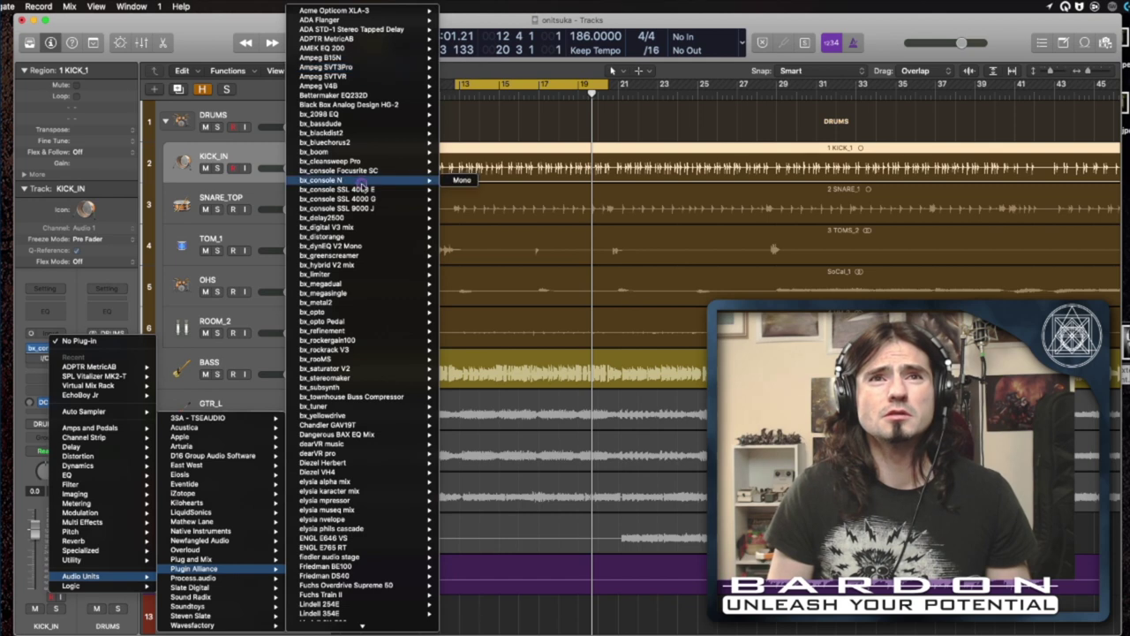
scroll(359, 382, "down", 10)
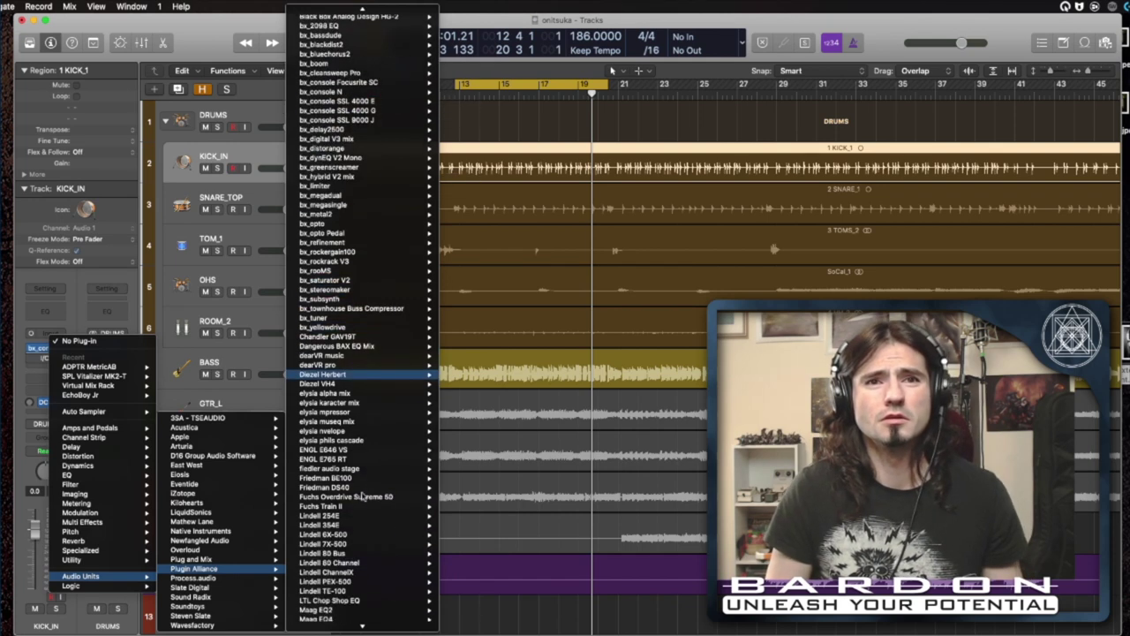
scroll(358, 552, "down", 3)
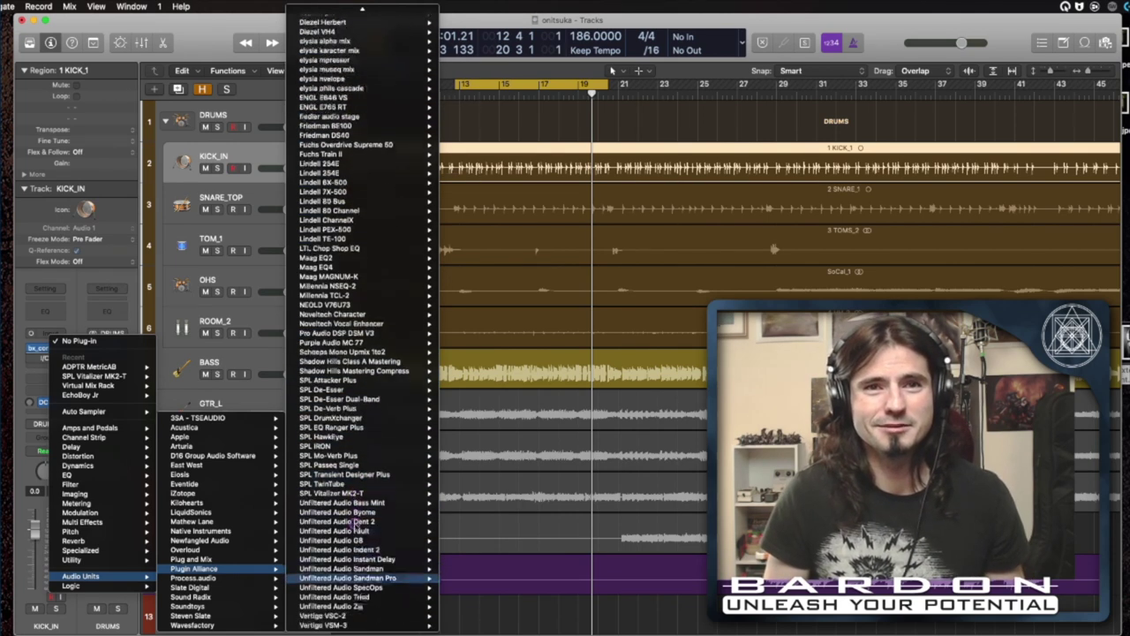
mouse_move(371, 501)
key("Escape")
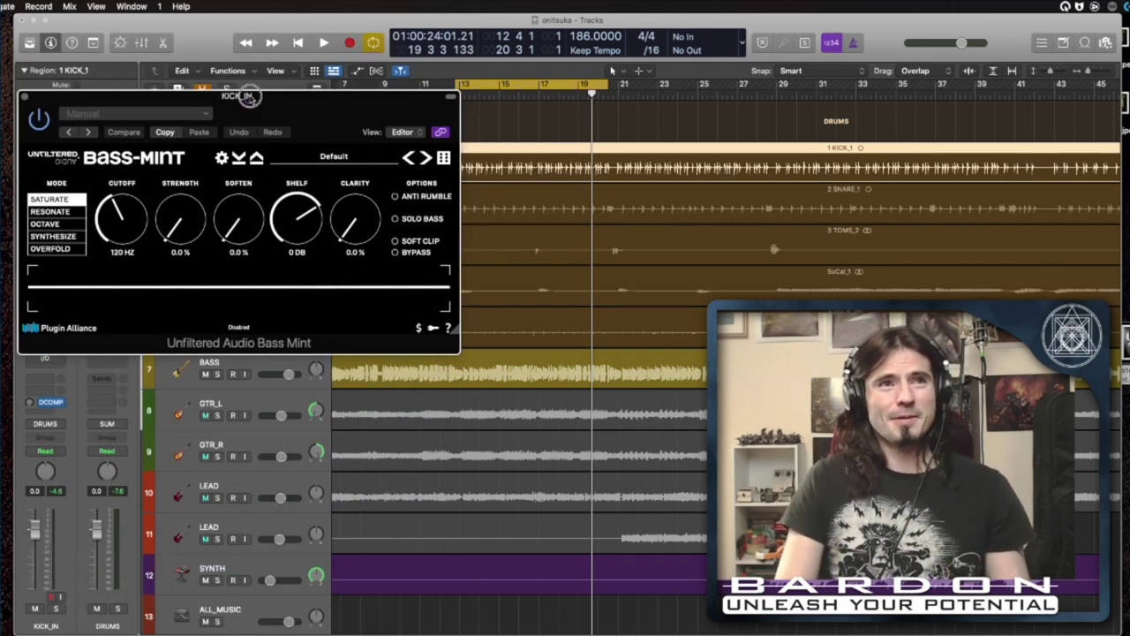
Move the Bass Mint window aside, play the cycle and solo KICK_IN
left_click_drag(250, 98, 279, 105)
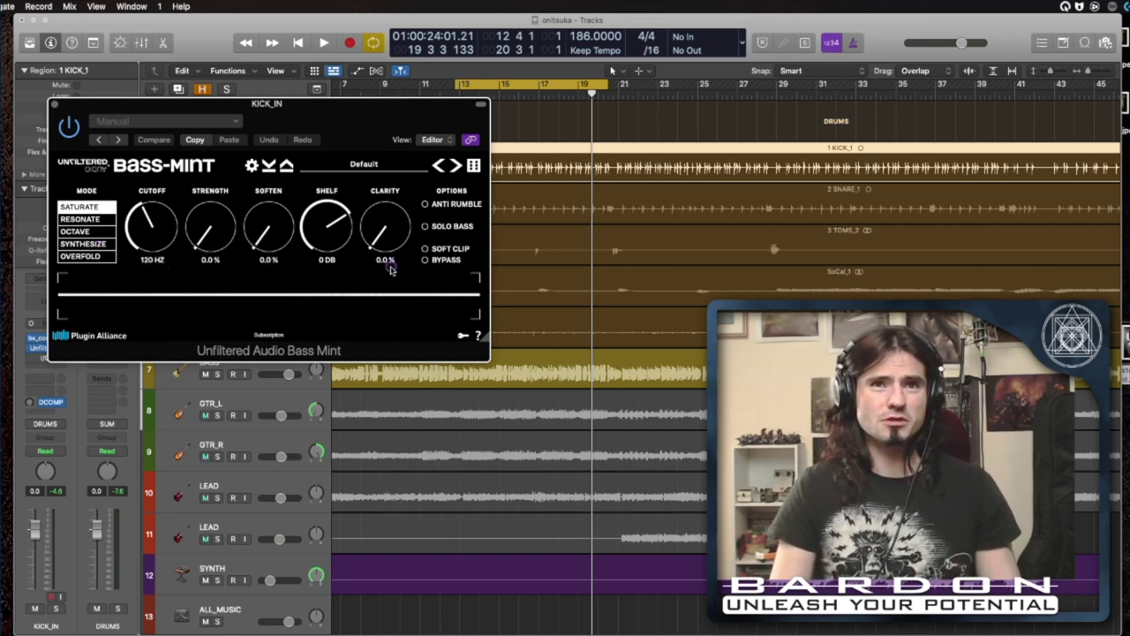
mouse_move(317, 272)
left_mouse_down()
mouse_move(239, 215)
mouse_move(351, 175)
left_mouse_up()
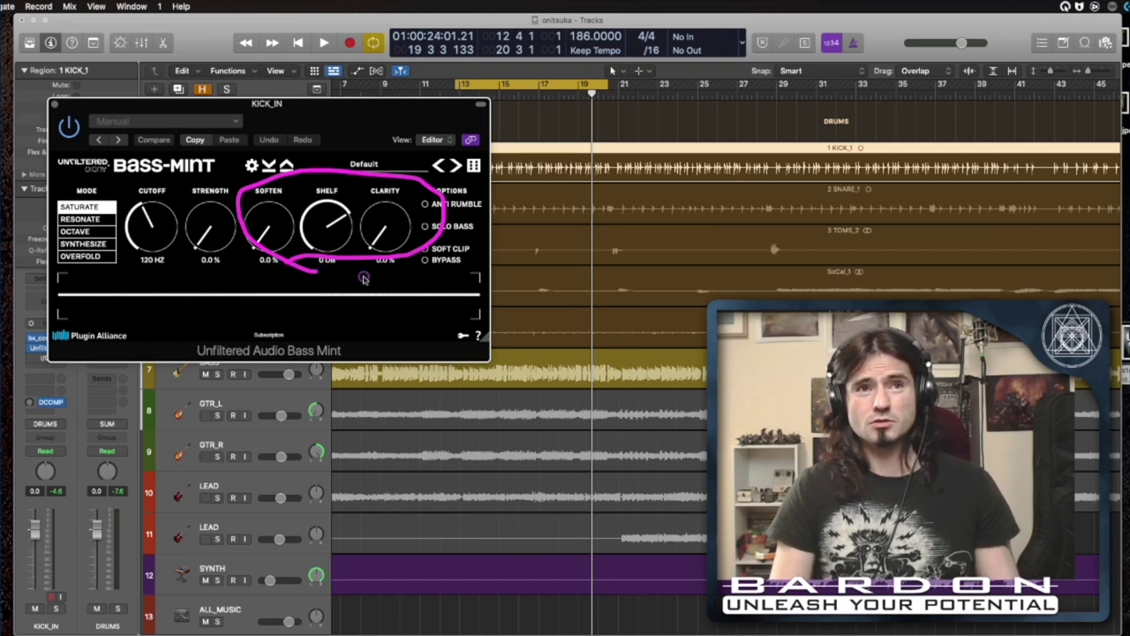
key("space")
key("space")
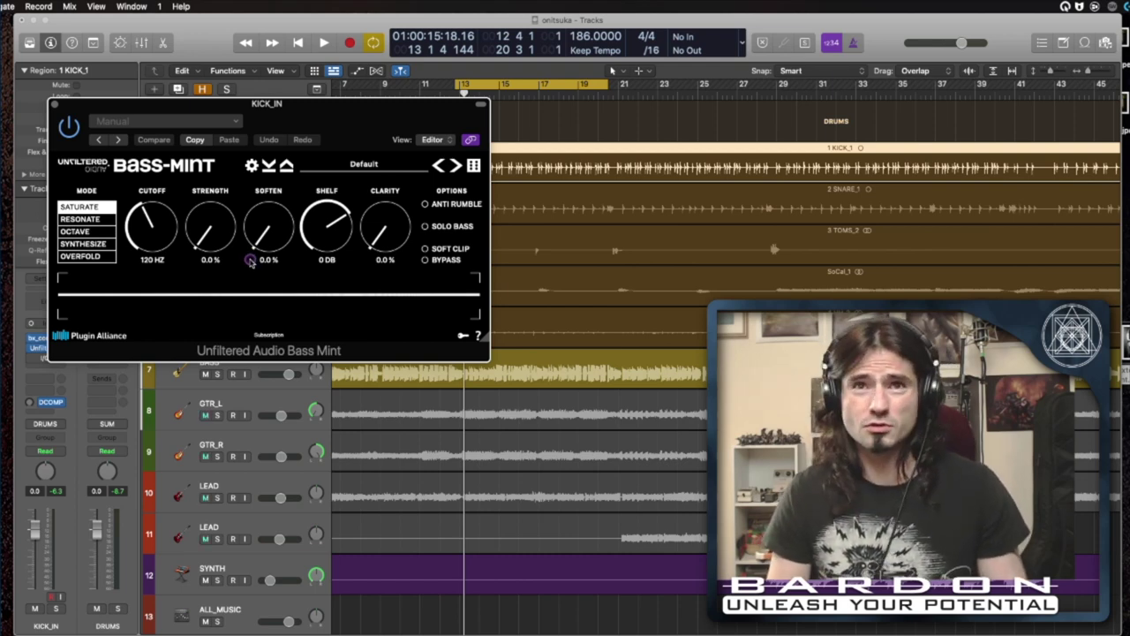
key("s")
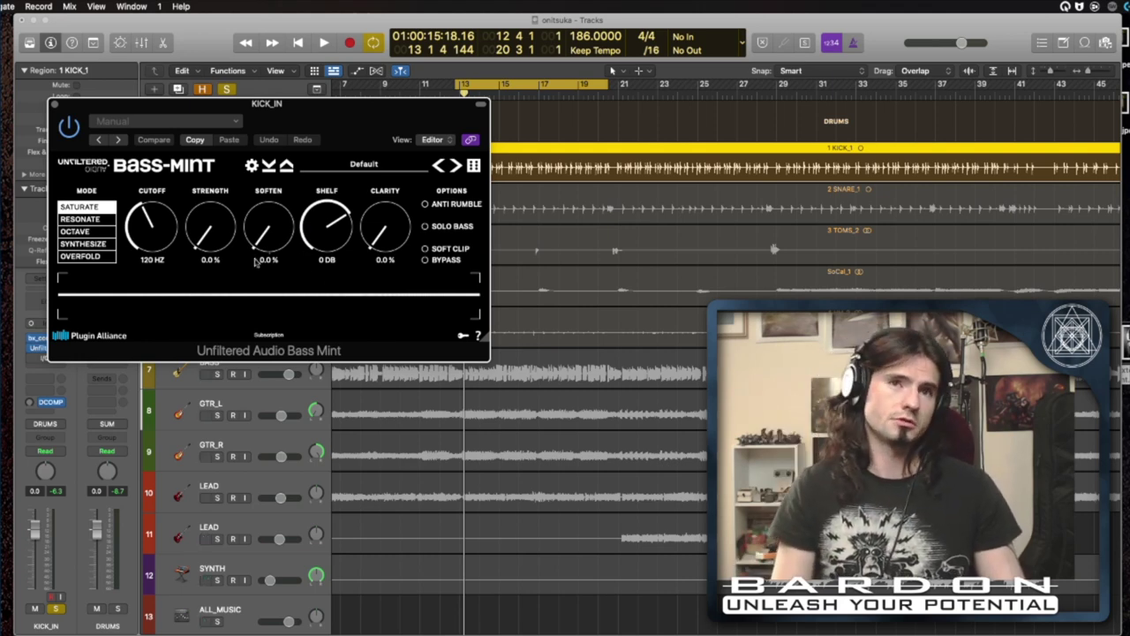
Turn on Anti Rumble and set rough Bass Mint cutoff, strength, soften 44.8% and clarity 37.6%
key("space")
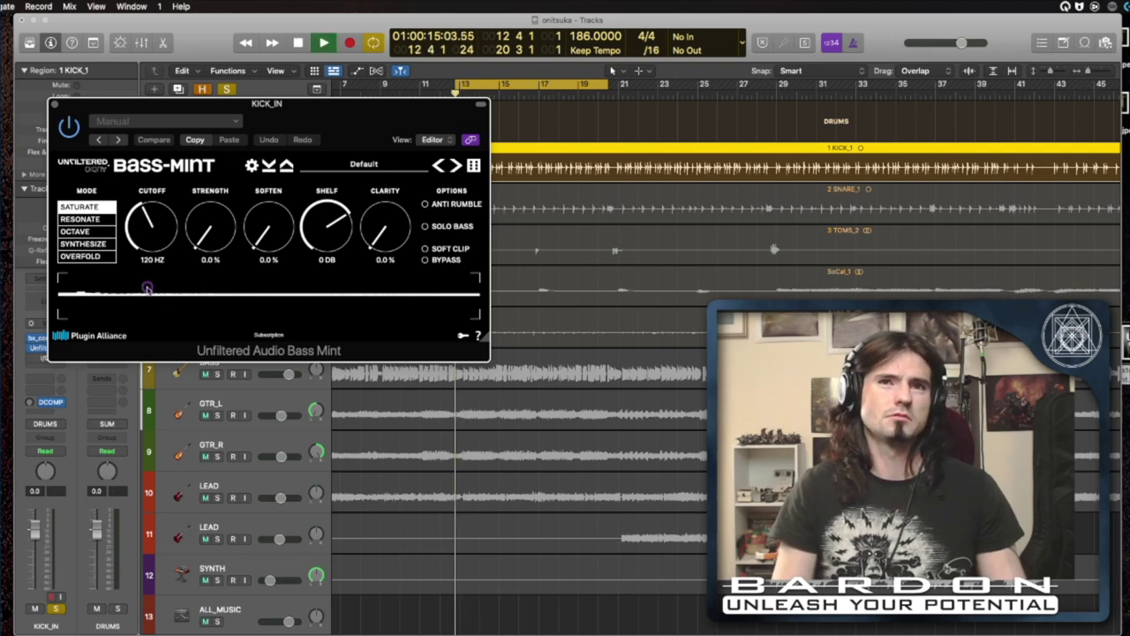
left_click(425, 206)
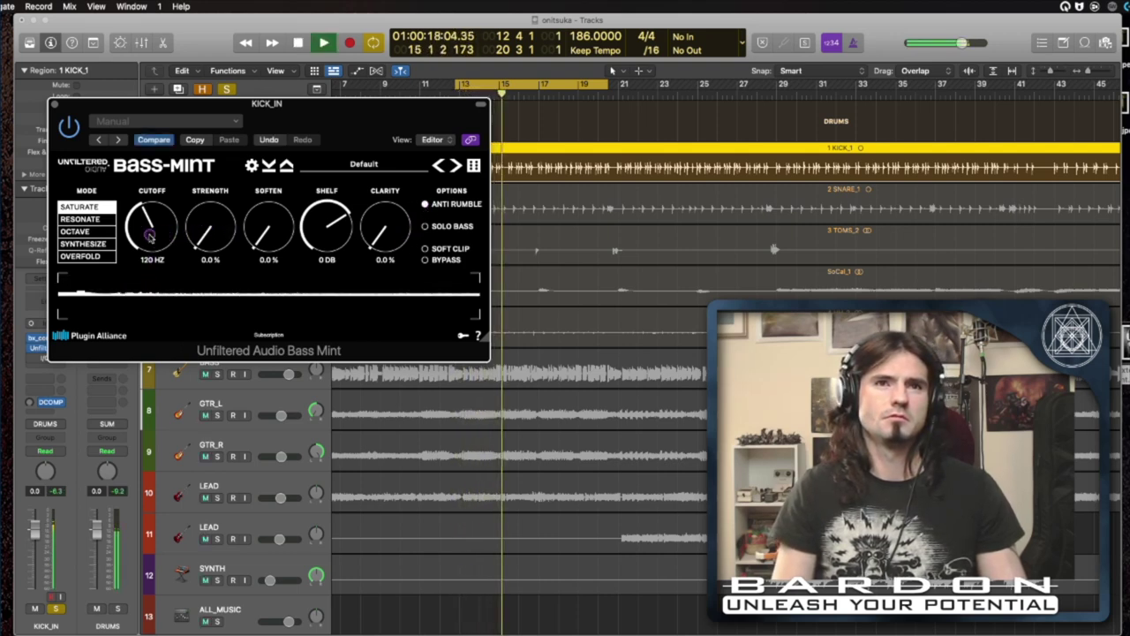
mouse_move(161, 234)
left_mouse_down()
mouse_move(151, 221)
mouse_move(152, 252)
left_mouse_up()
left_click_drag(210, 228, 230, 170)
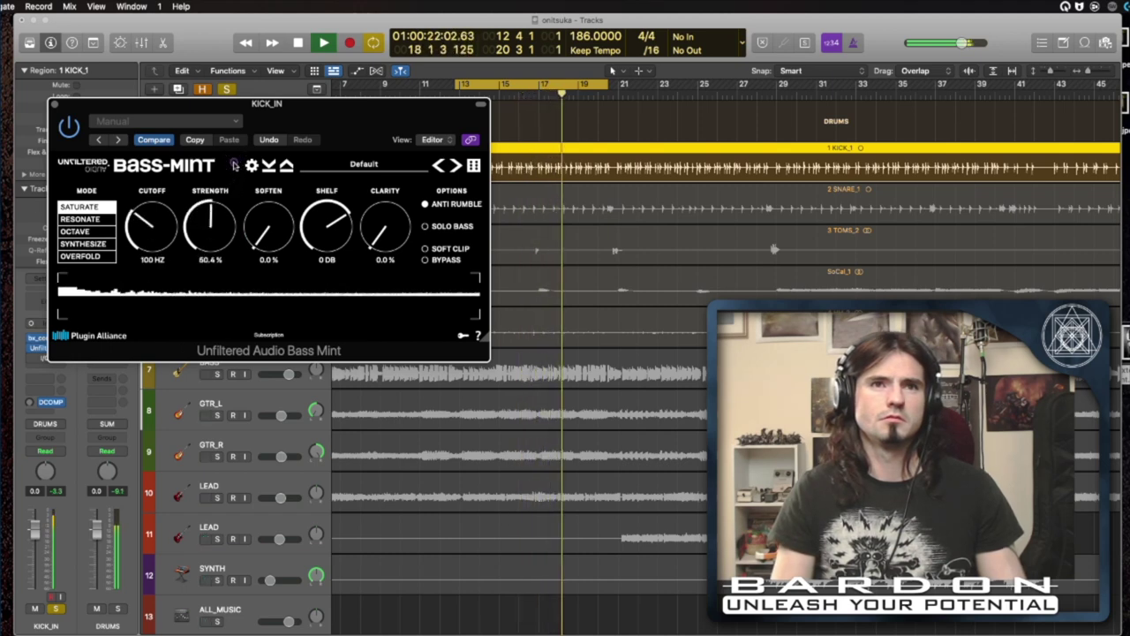
mouse_move(147, 221)
left_mouse_down()
mouse_move(145, 232)
mouse_move(147, 218)
left_mouse_up()
left_click_drag(250, 247, 281, 177)
left_click_drag(379, 237, 378, 172)
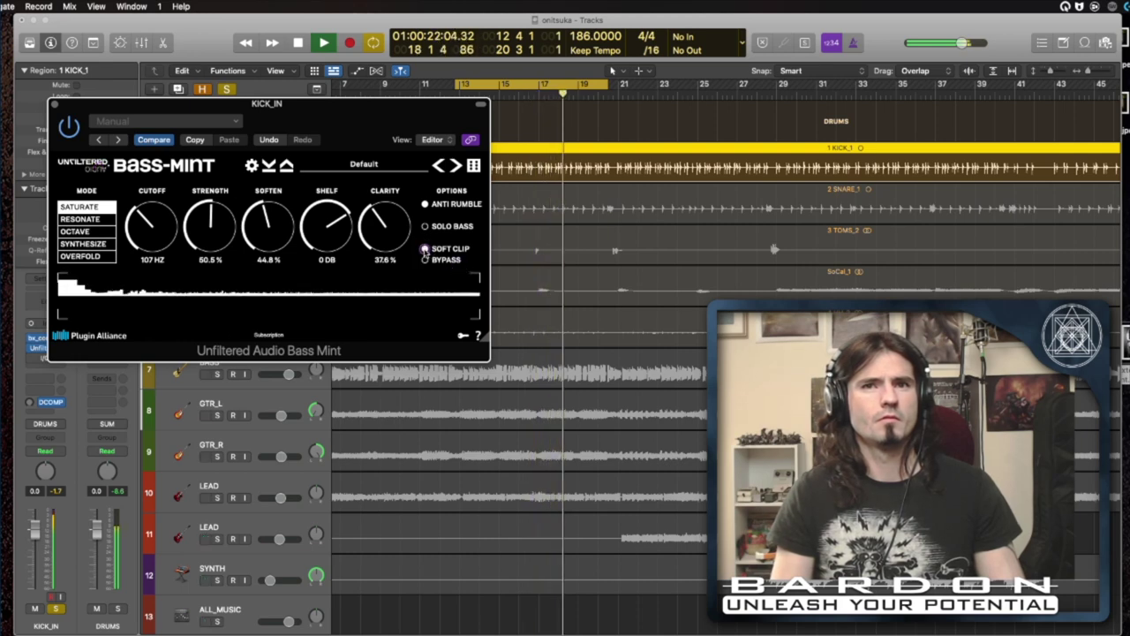
Compare bypassed, then refine strength to 32%, shelf to -3.4 dB and clarity to 38%
left_click(424, 261)
left_click(425, 261)
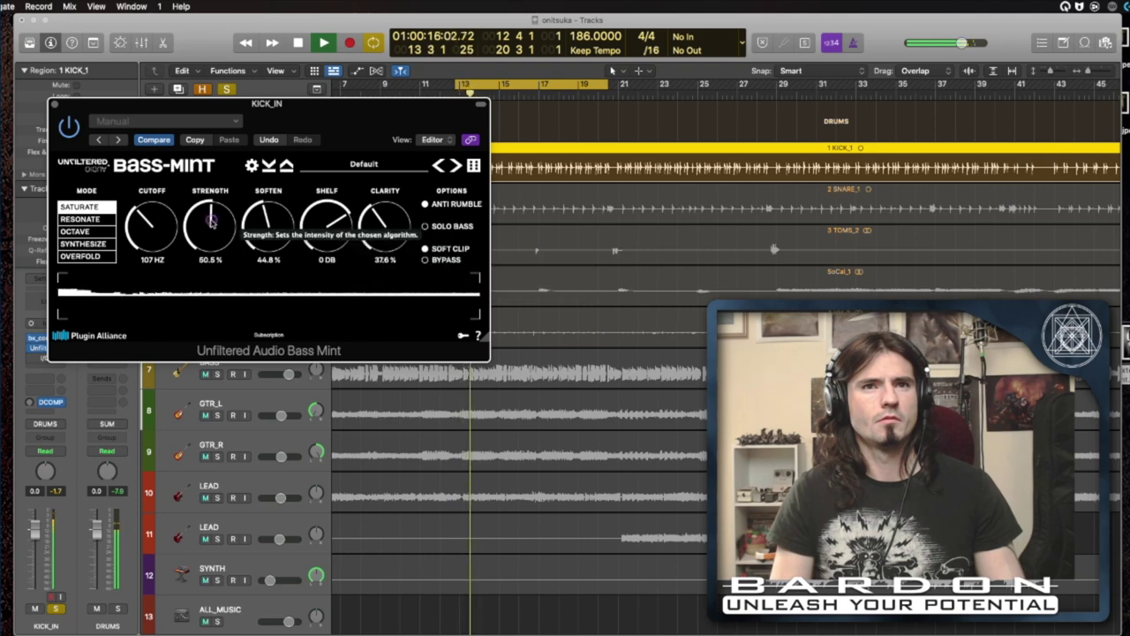
left_click_drag(212, 232, 210, 244)
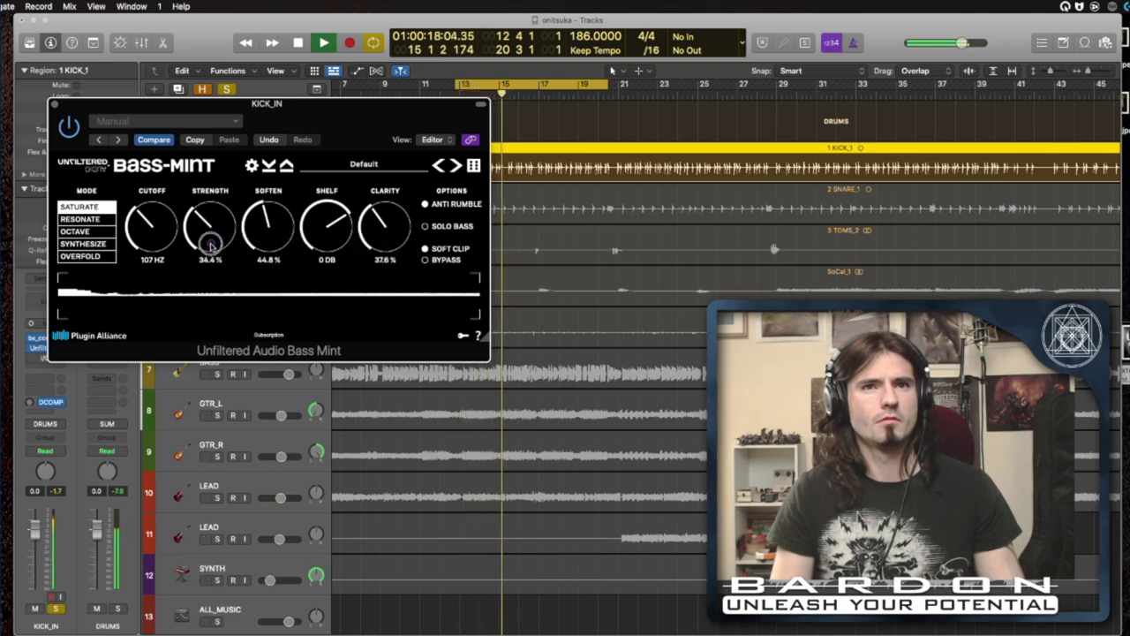
mouse_move(319, 242)
left_mouse_down()
mouse_move(326, 256)
mouse_move(323, 239)
left_mouse_up()
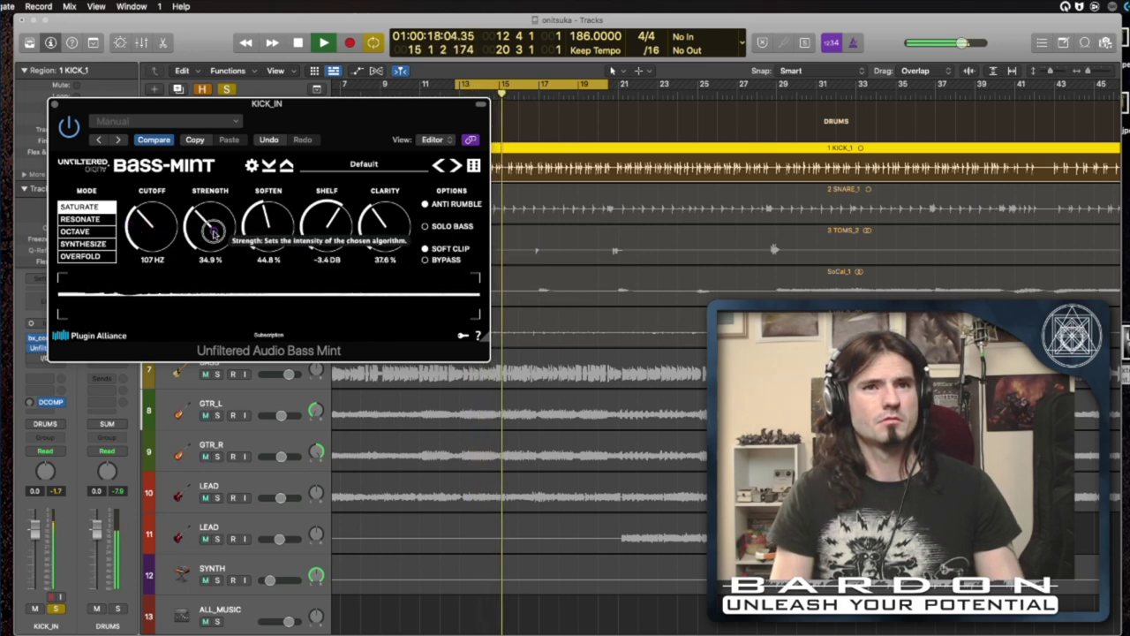
left_click_drag(214, 233, 262, 229)
left_click_drag(387, 224, 388, 224)
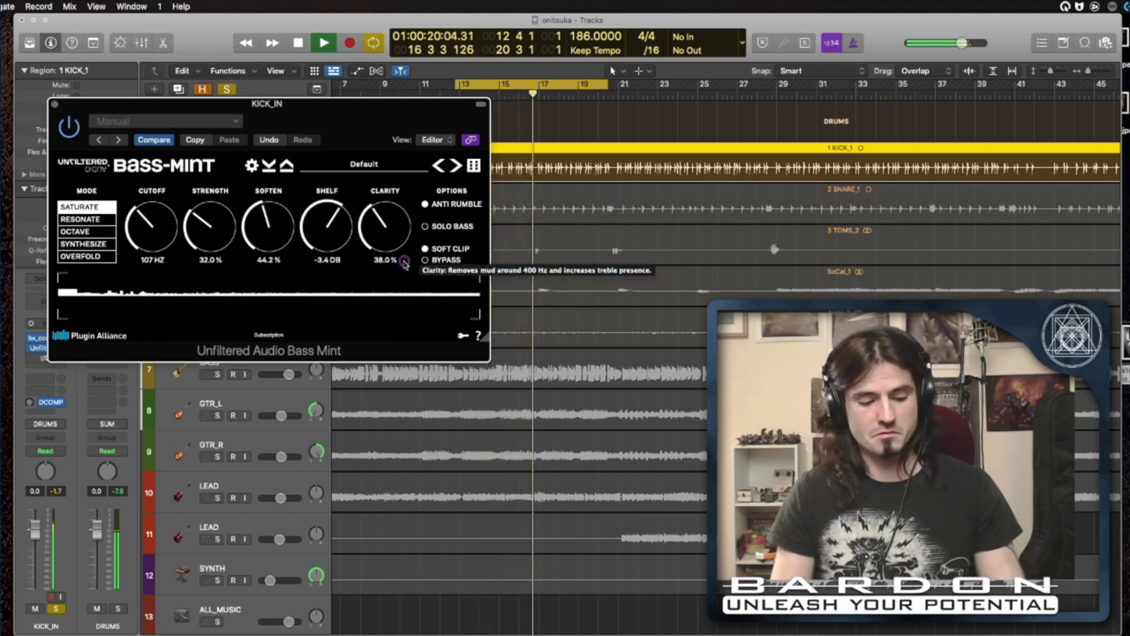
key("space")
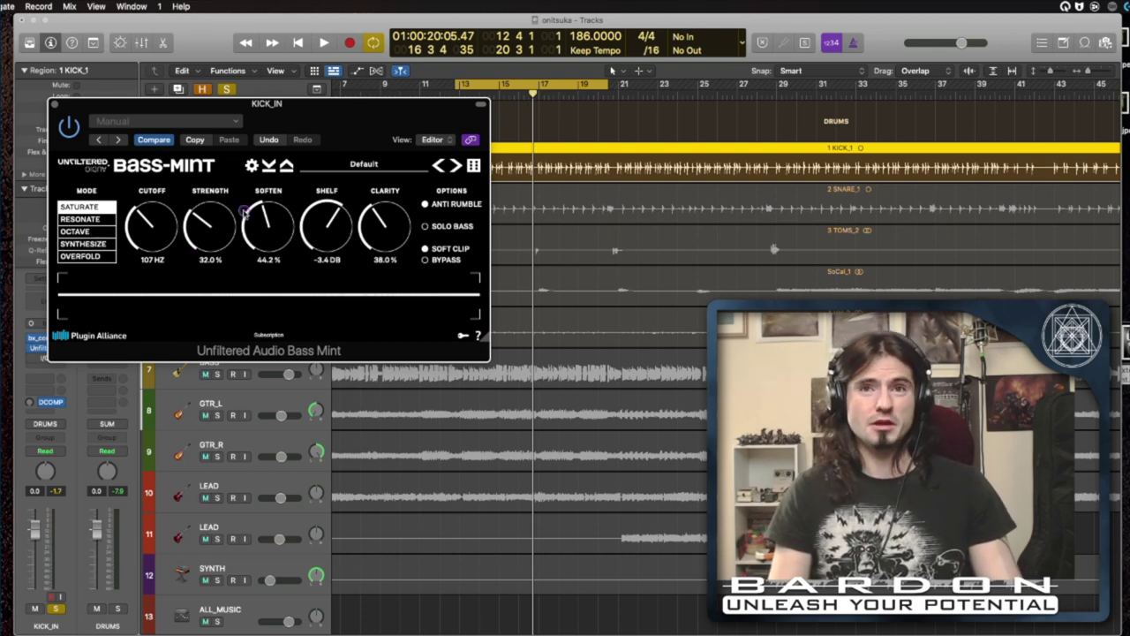
key("space")
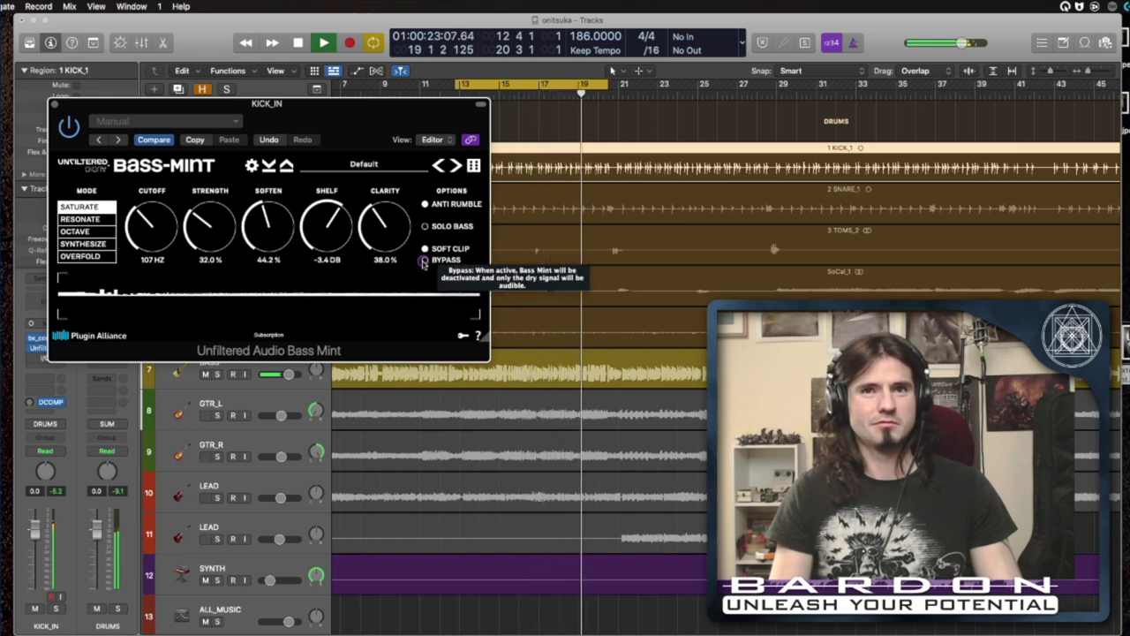
Close Bass Mint, nudge the BASS fader to -2.2 dB and stop playback
key("v")
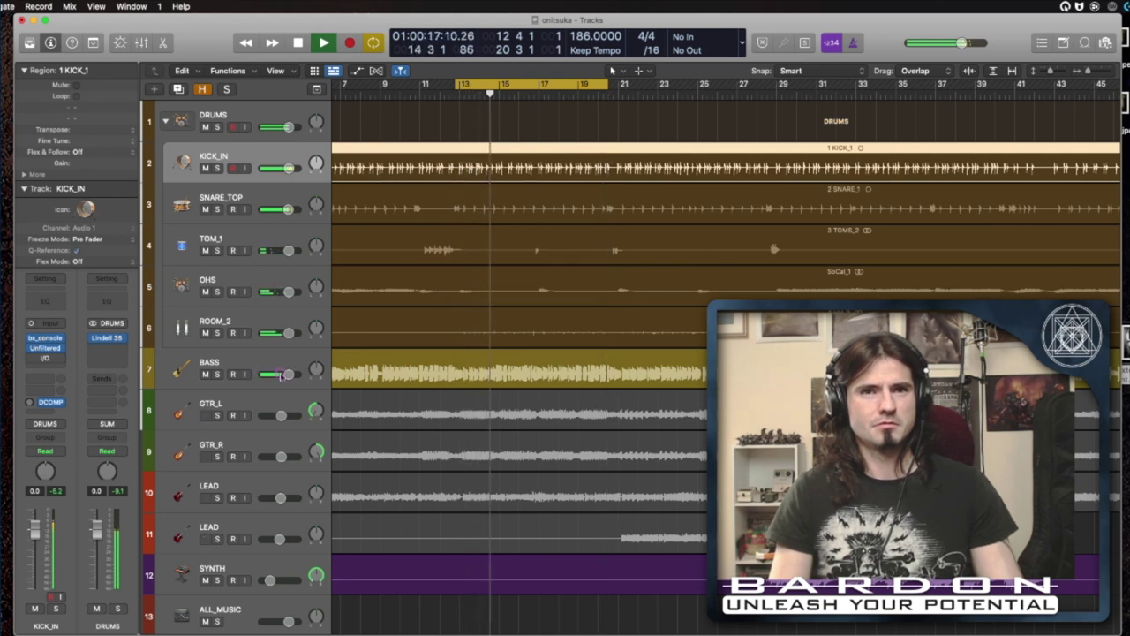
mouse_move(266, 378)
left_click_drag(266, 378, 269, 378)
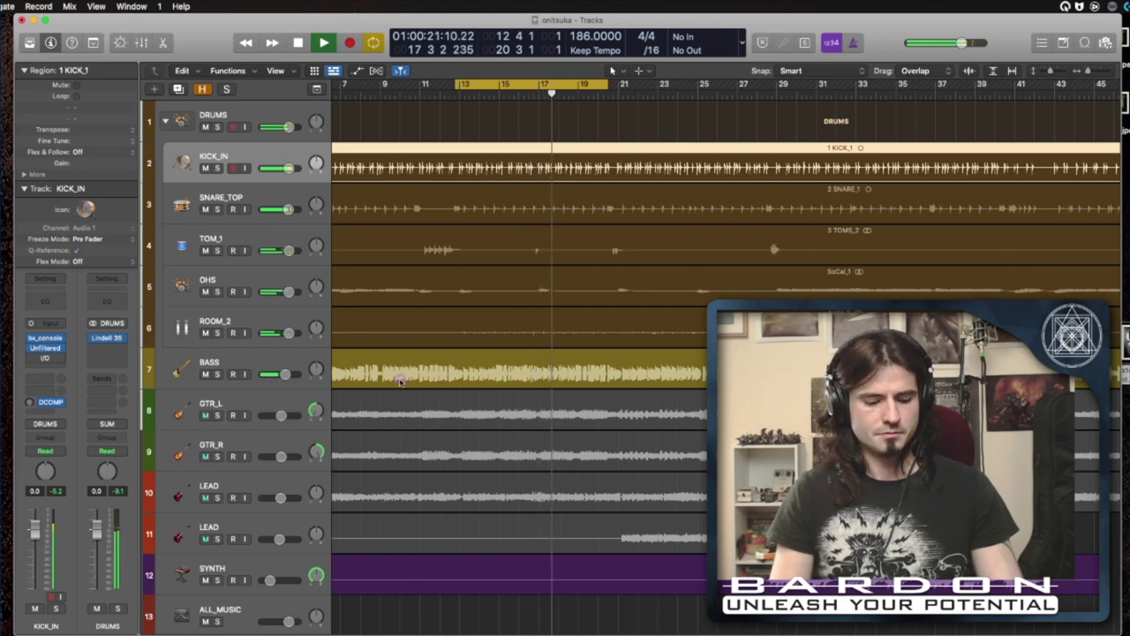
key("space")
Check the buses in the Mixer, then make BASS the current track
key("x")
scroll(399, 380, "right", 10)
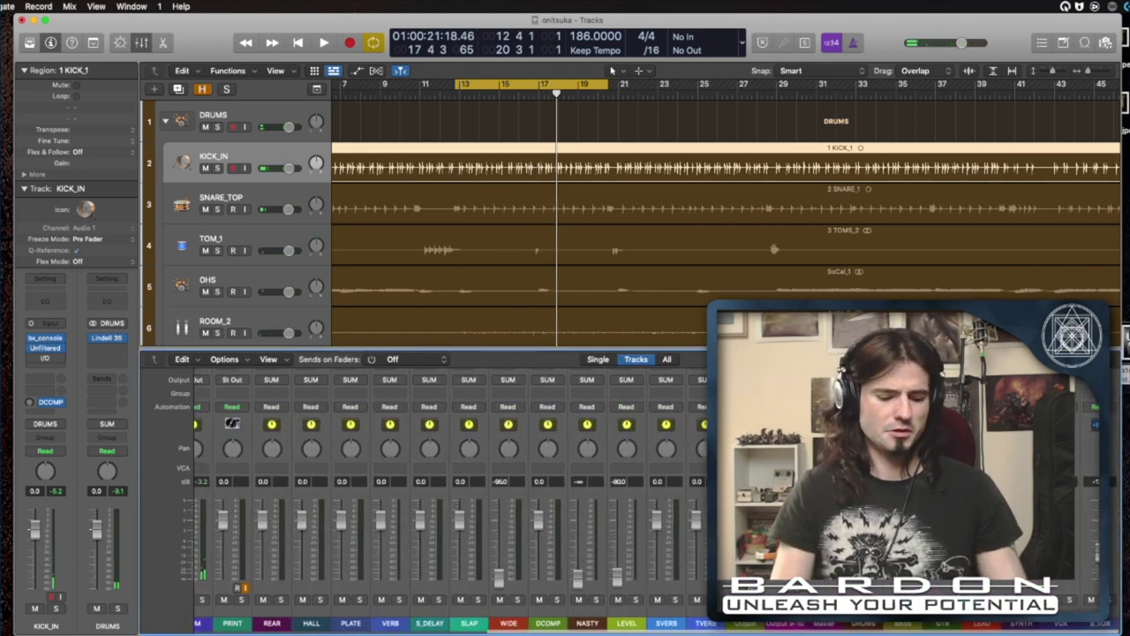
key("x")
scroll(528, 356, "down", 3)
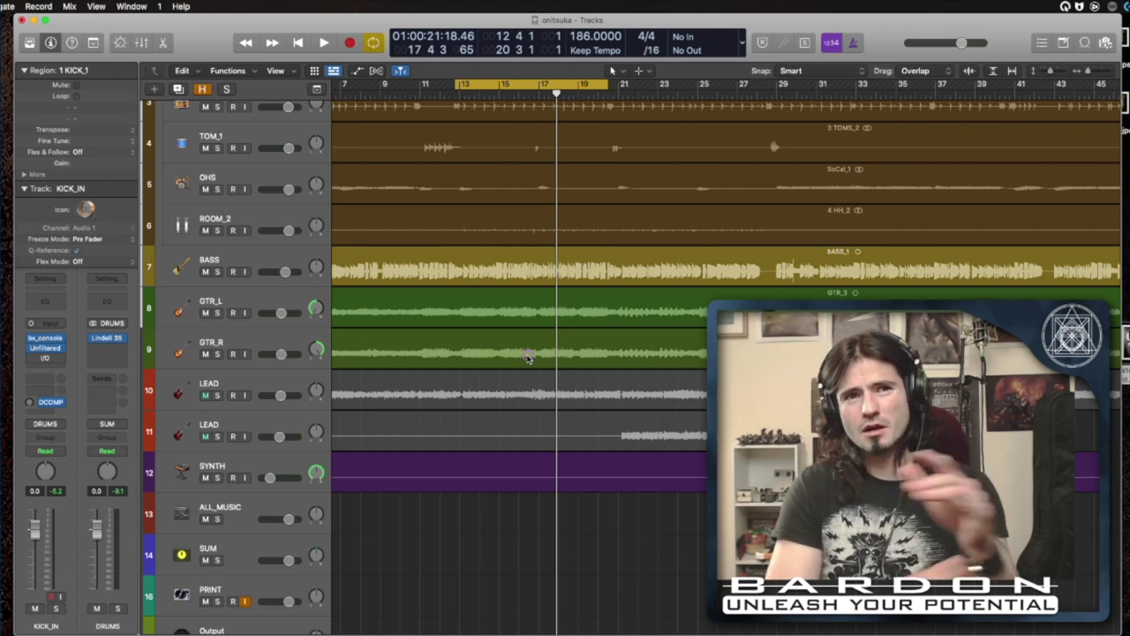
scroll(485, 402, "up", 3)
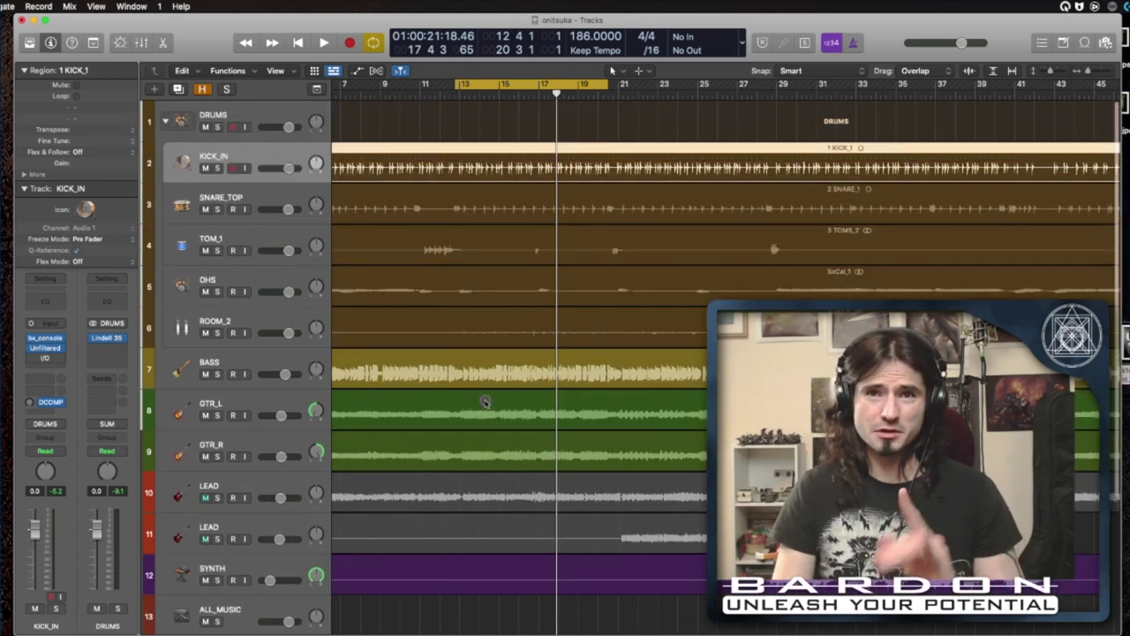
left_click(238, 361)
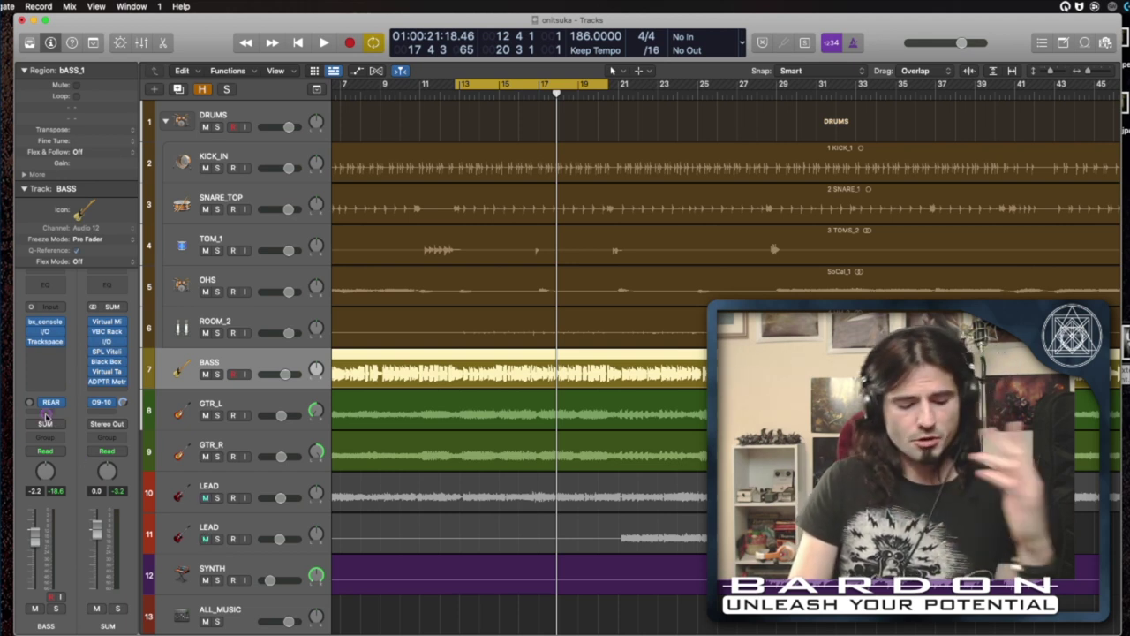
Add a Bus 40 (NASTY) send on the BASS channel strip, alongside the existing REAR send
left_click(46, 413)
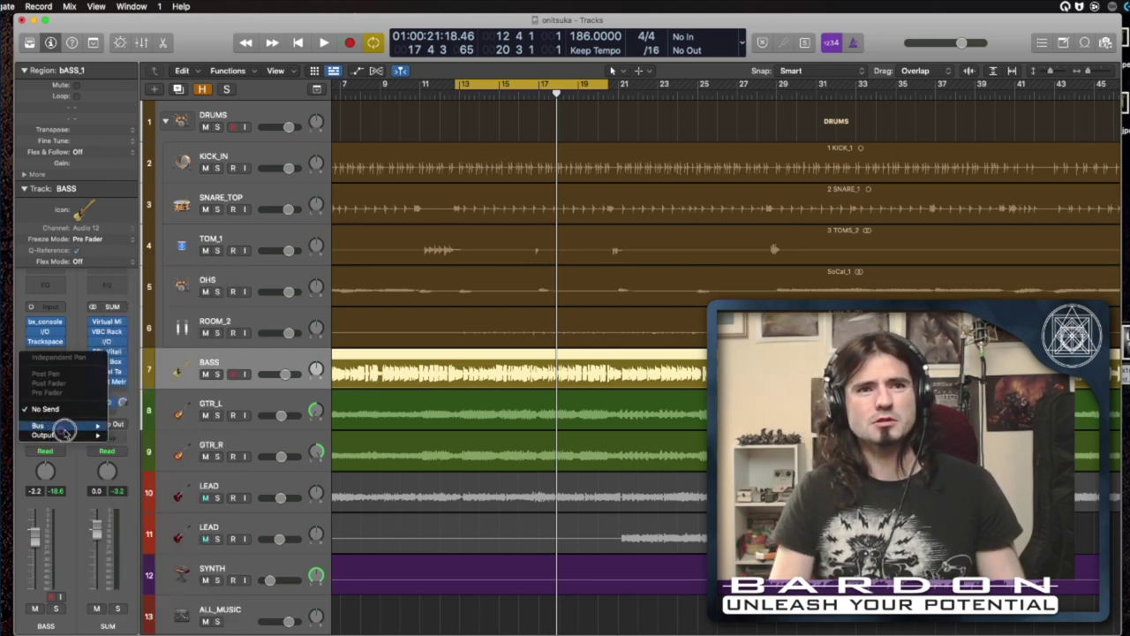
mouse_move(88, 427)
mouse_move(166, 568)
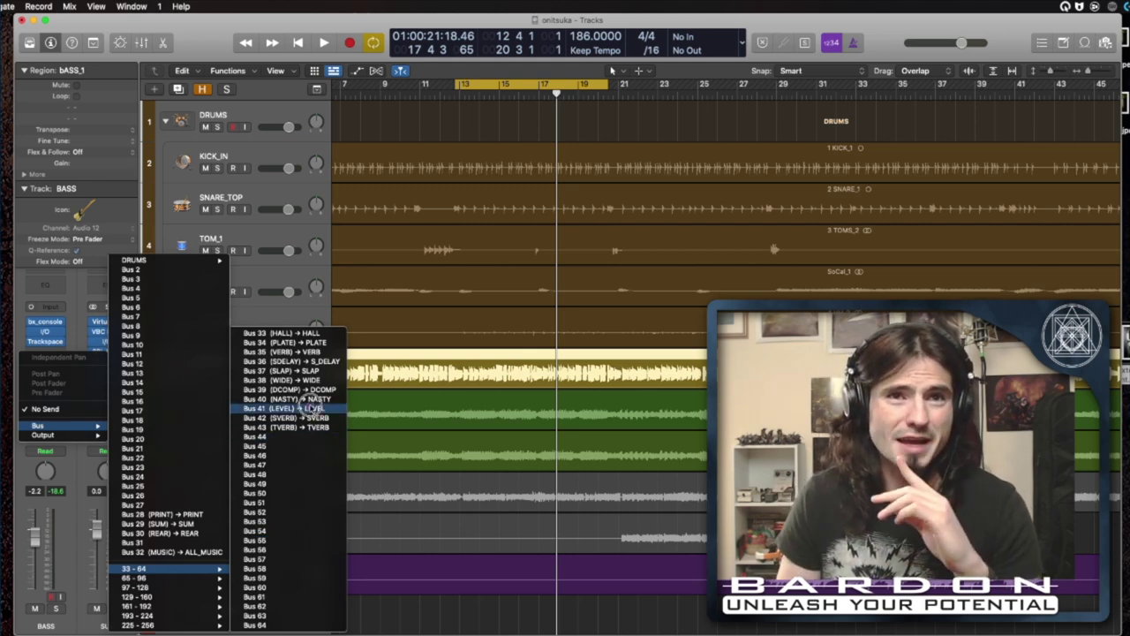
left_click(311, 402)
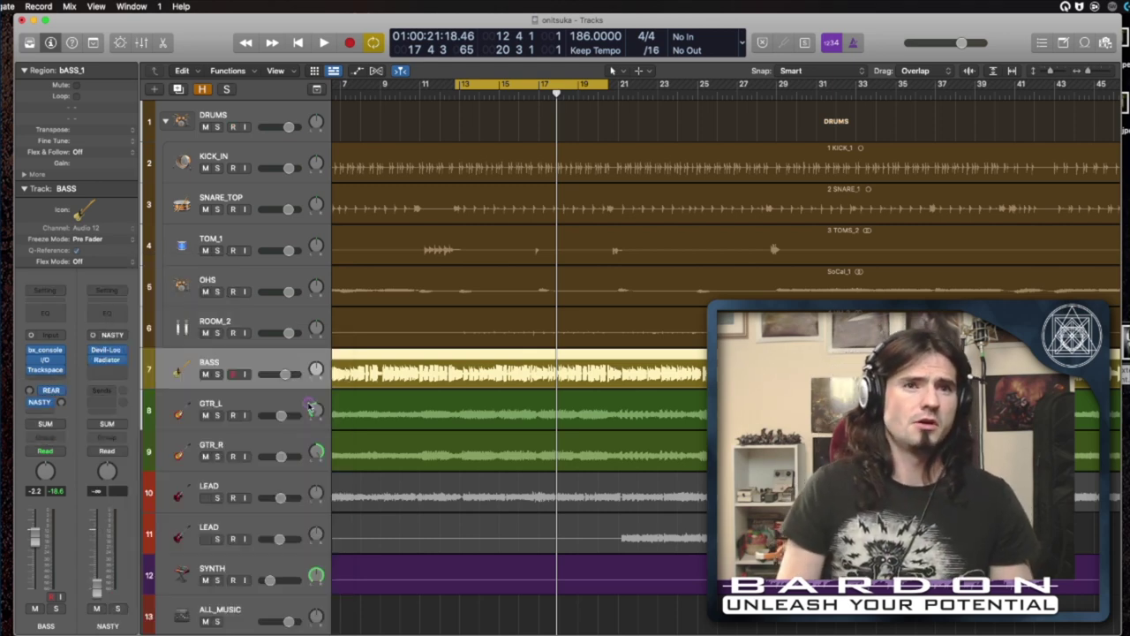
left_click(48, 404)
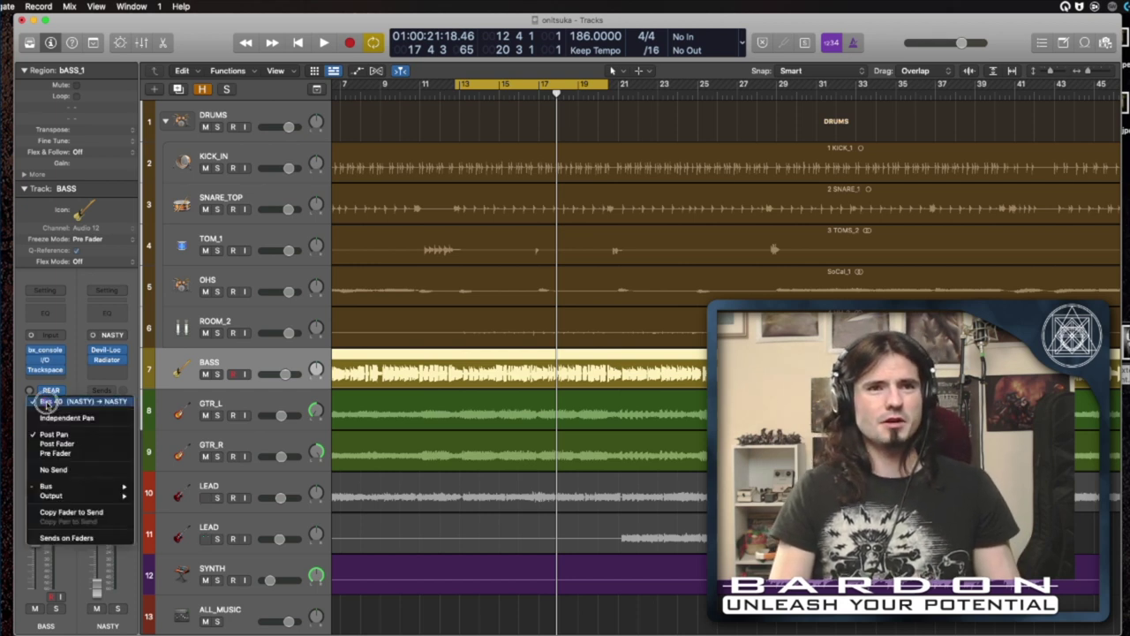
mouse_move(104, 488)
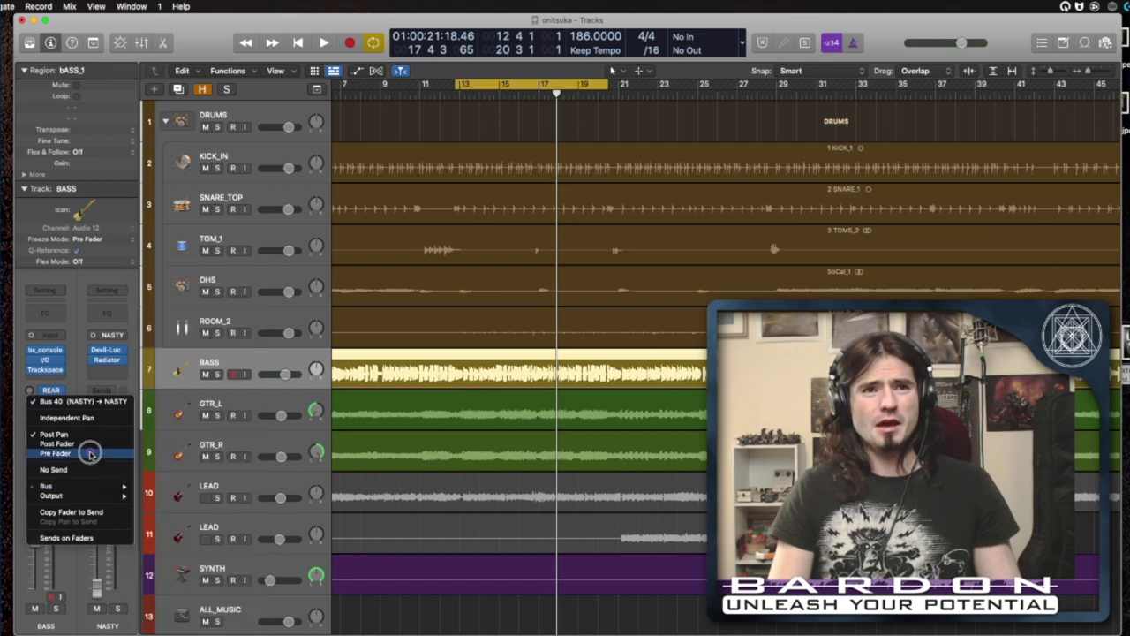
key("Escape")
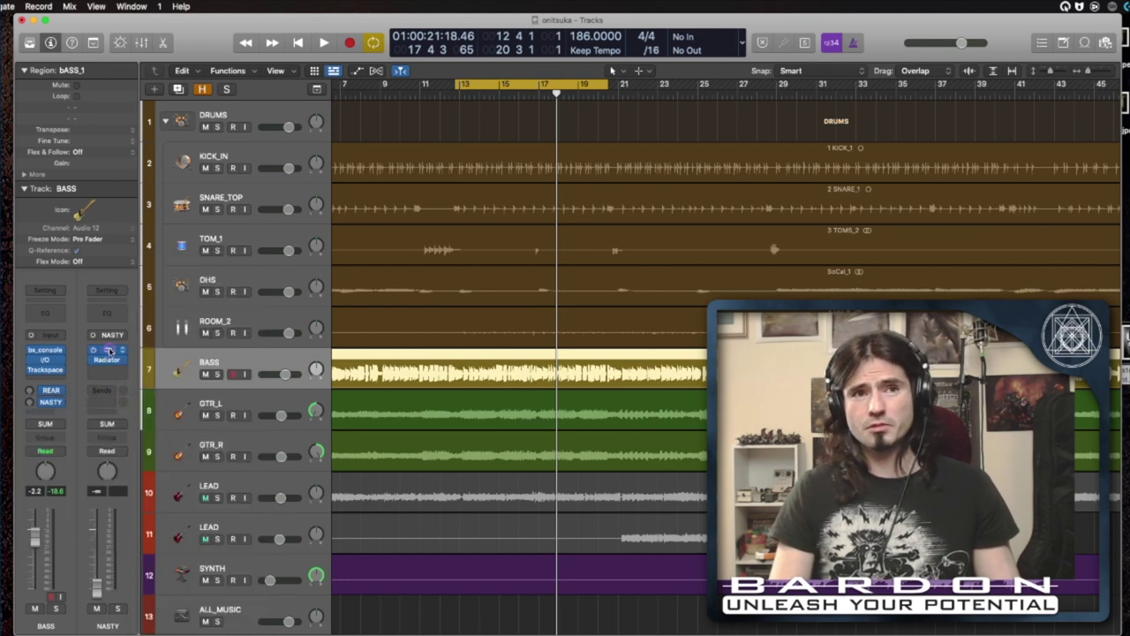
left_click(107, 351)
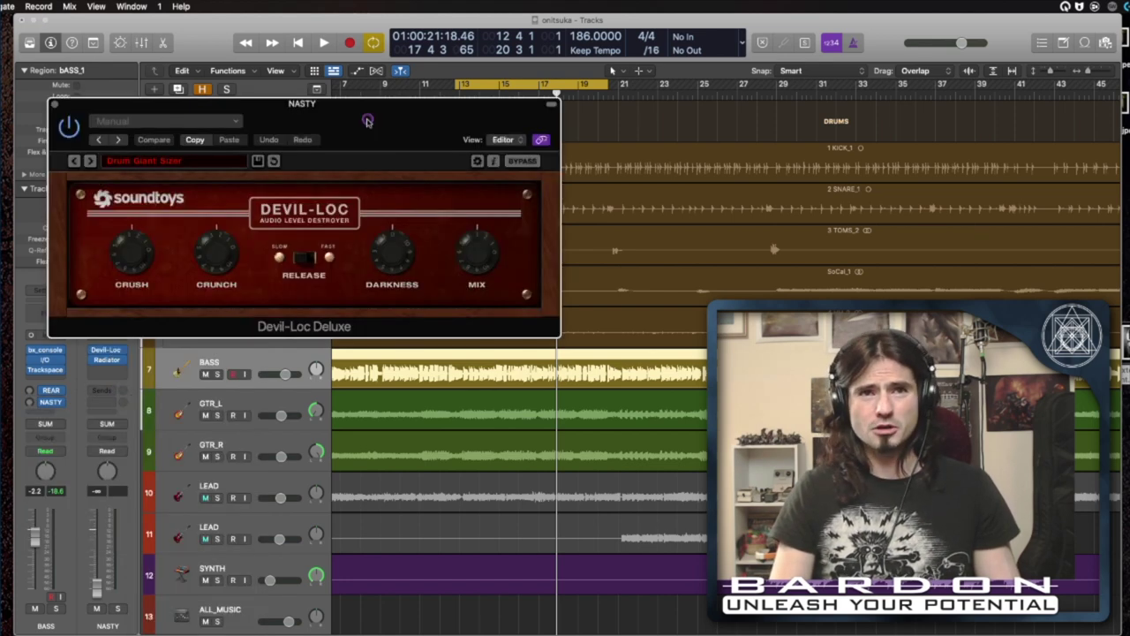
left_click(55, 105)
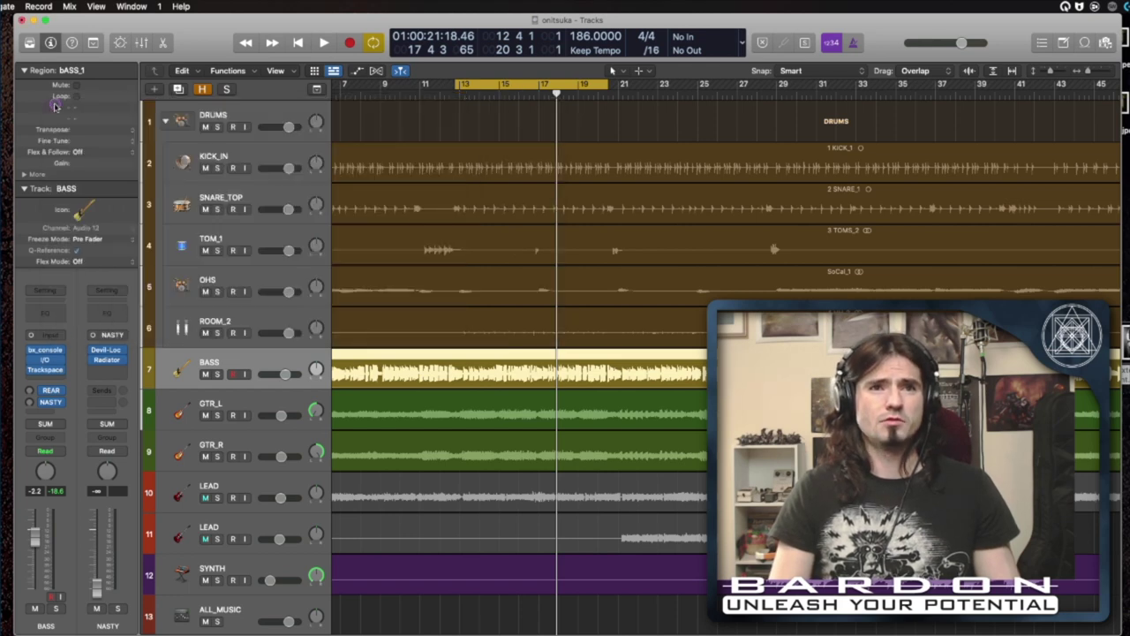
left_click(106, 354)
left_click_drag(410, 162, 180, 97)
key("super+w")
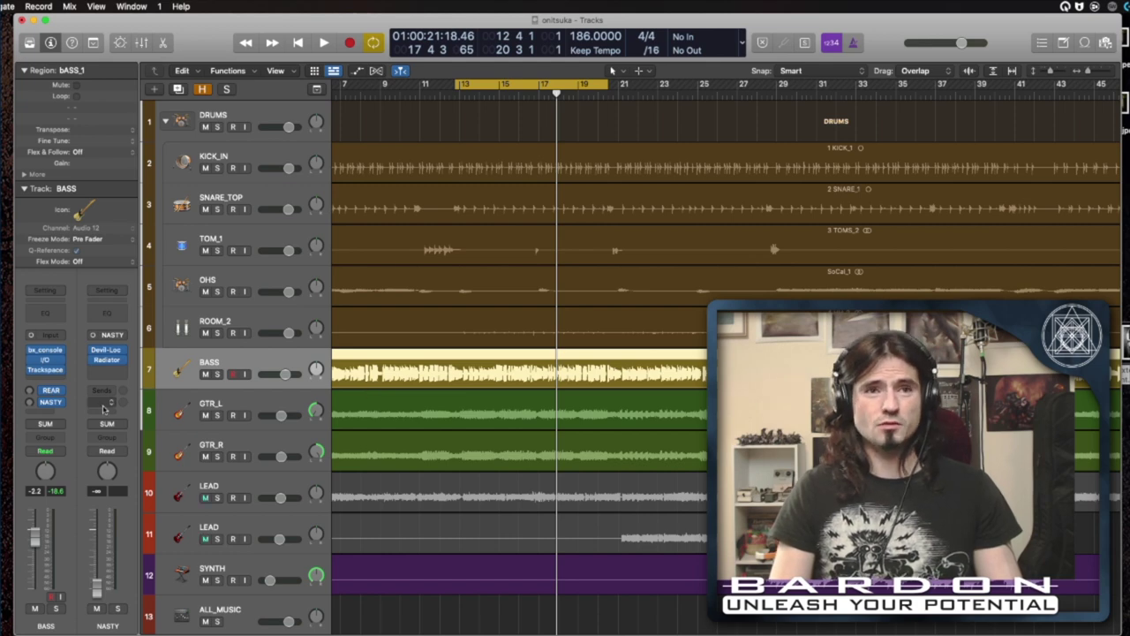
left_click(106, 350)
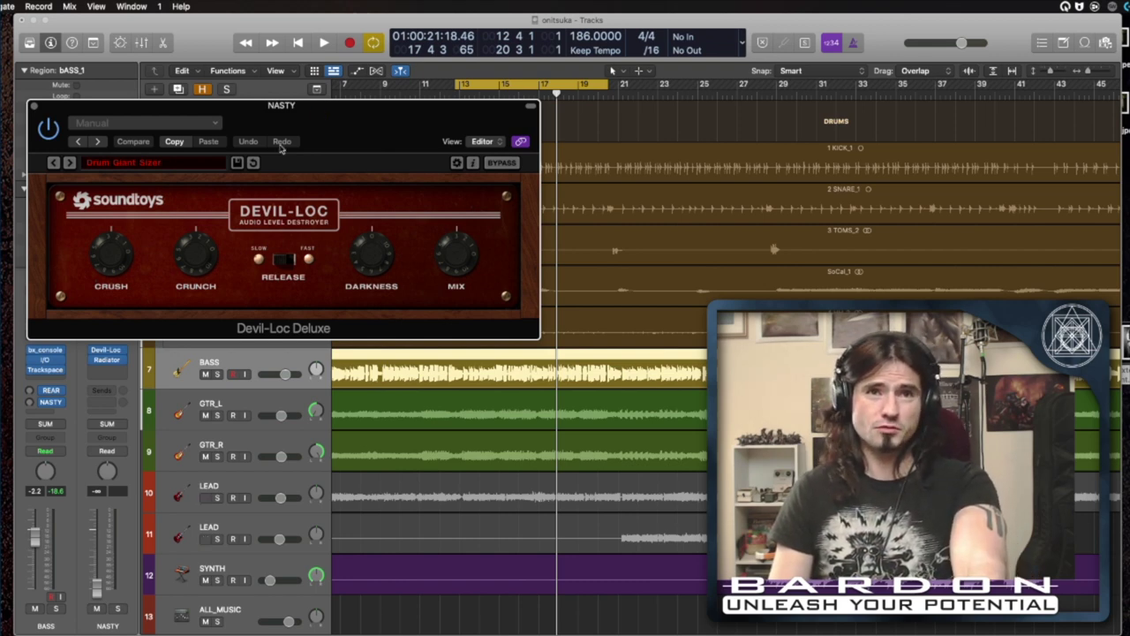
left_click(106, 360)
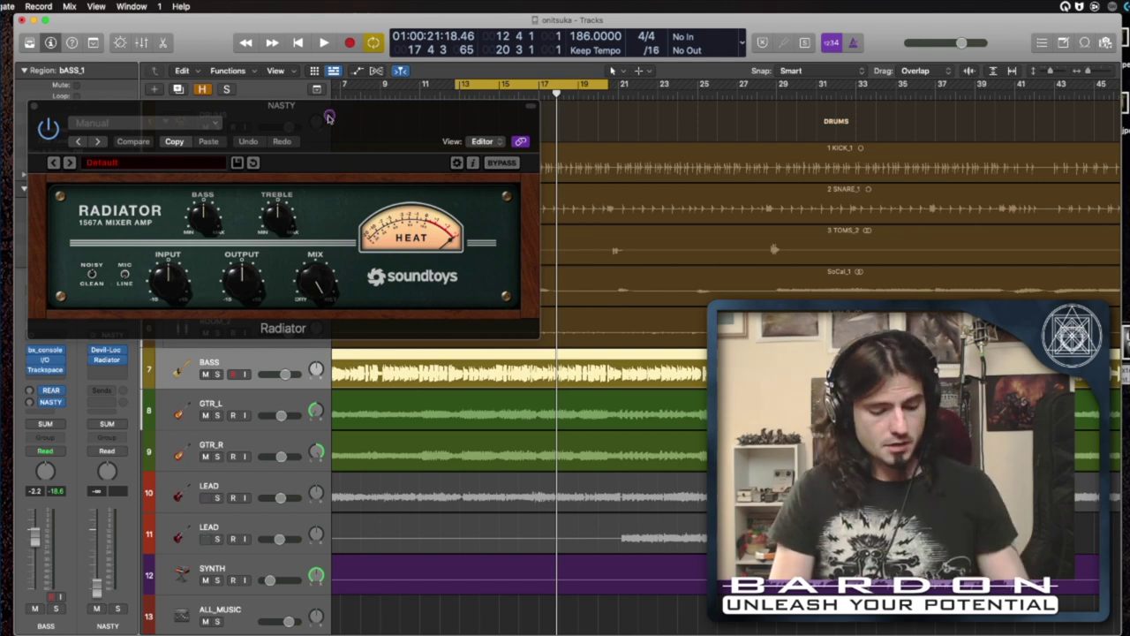
key("v")
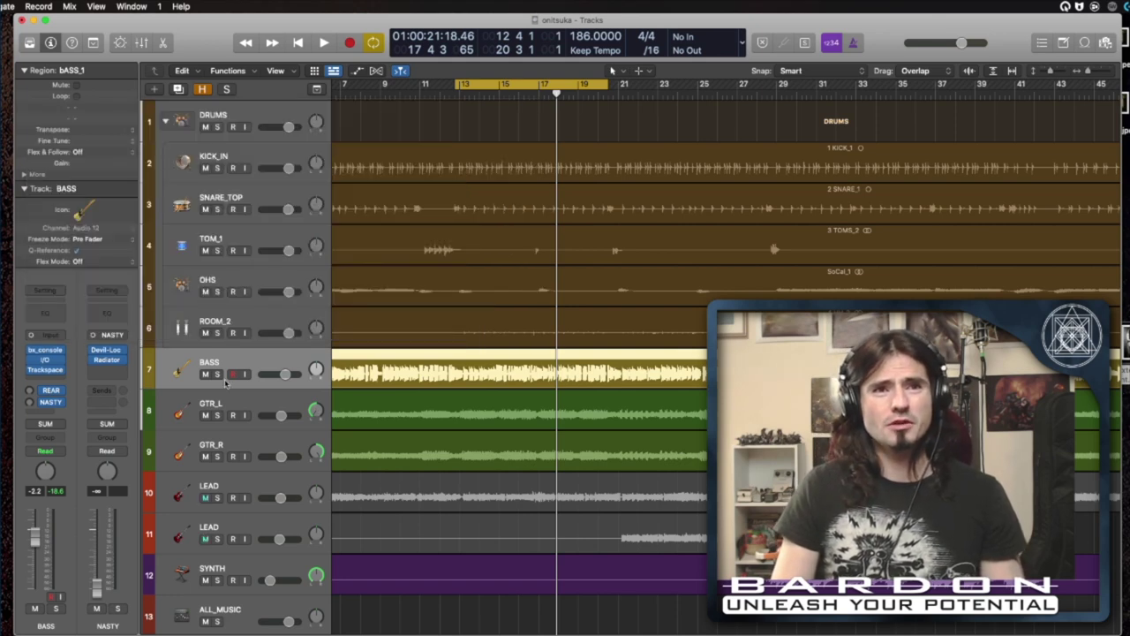